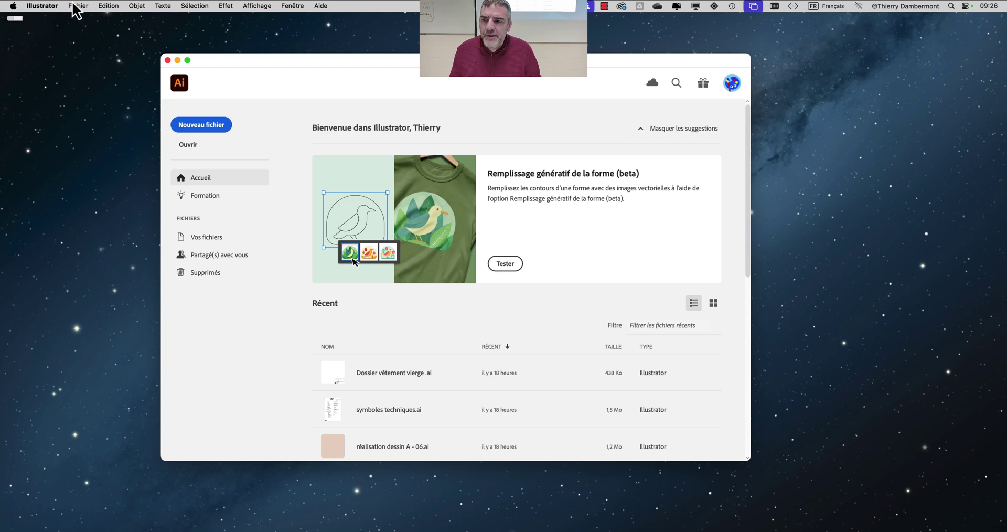
Open the template file template.ait from the mardi après-midi folder.
click(78, 6)
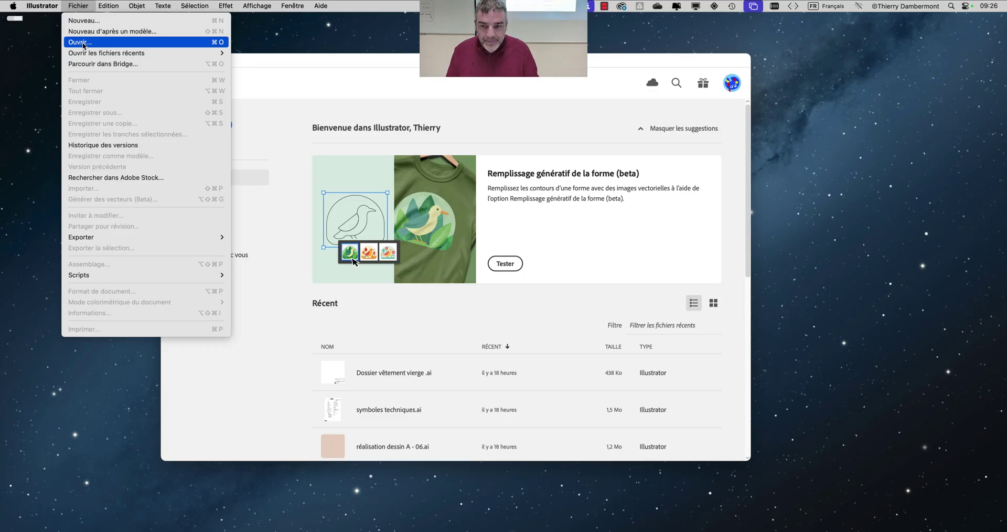
click(82, 43)
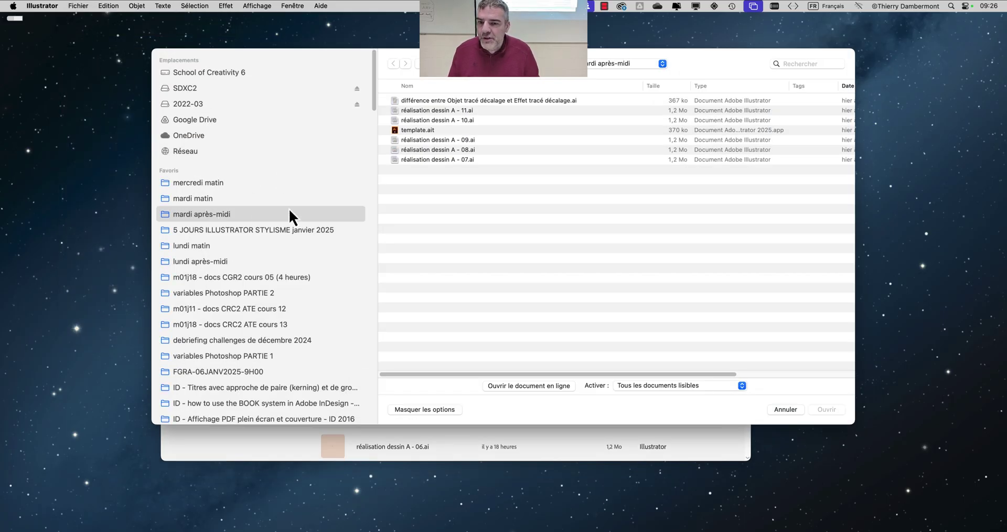
click(430, 133)
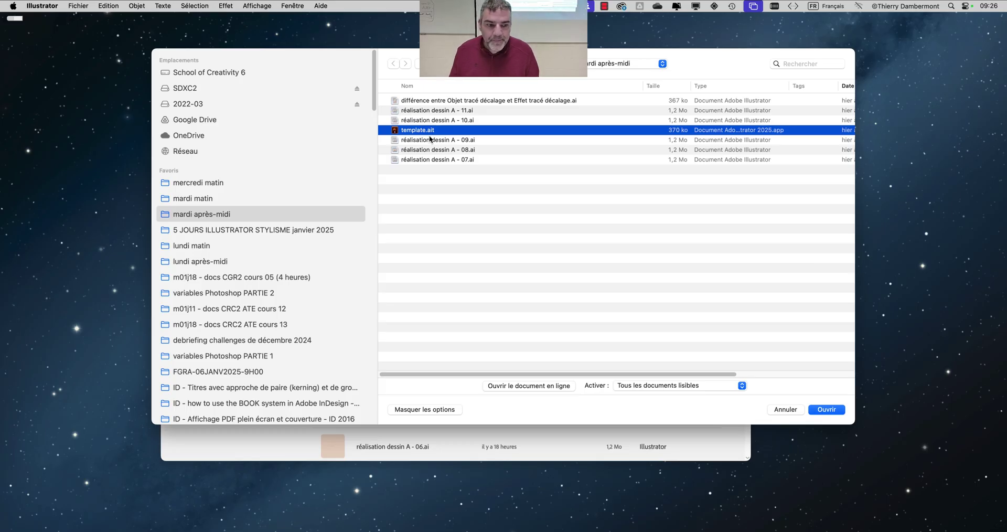
click(833, 411)
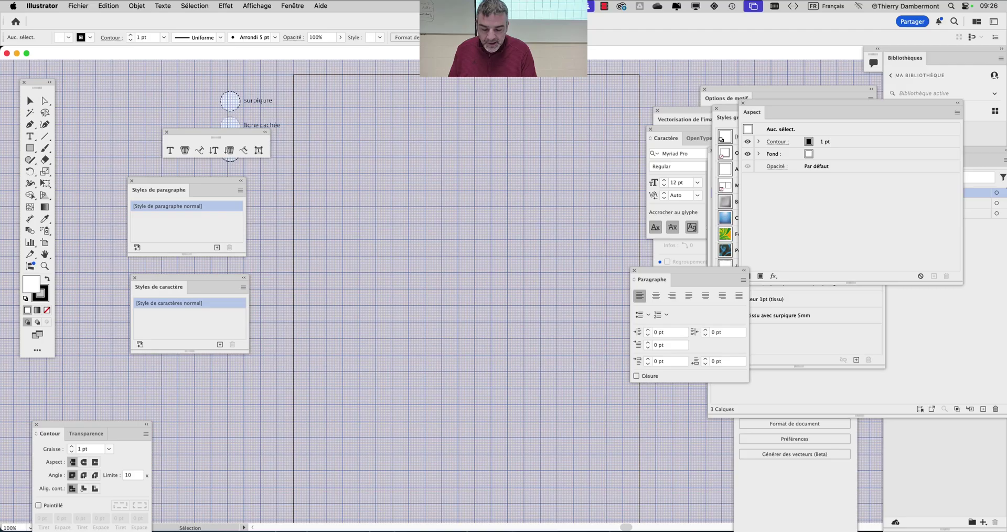
Hide the floating panels while keeping the tools, and turn off the document grid.
key(shift+Tab)
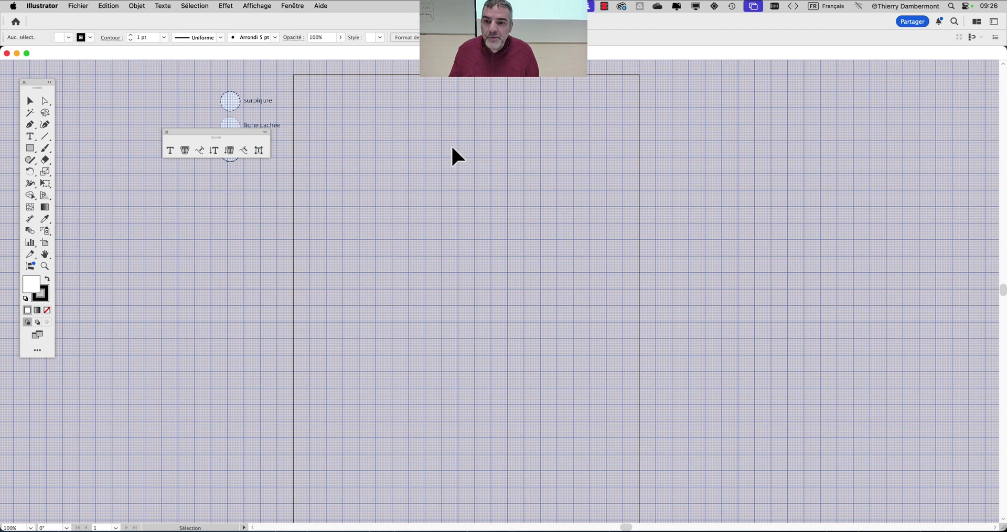
scroll(464, 175, down, 2)
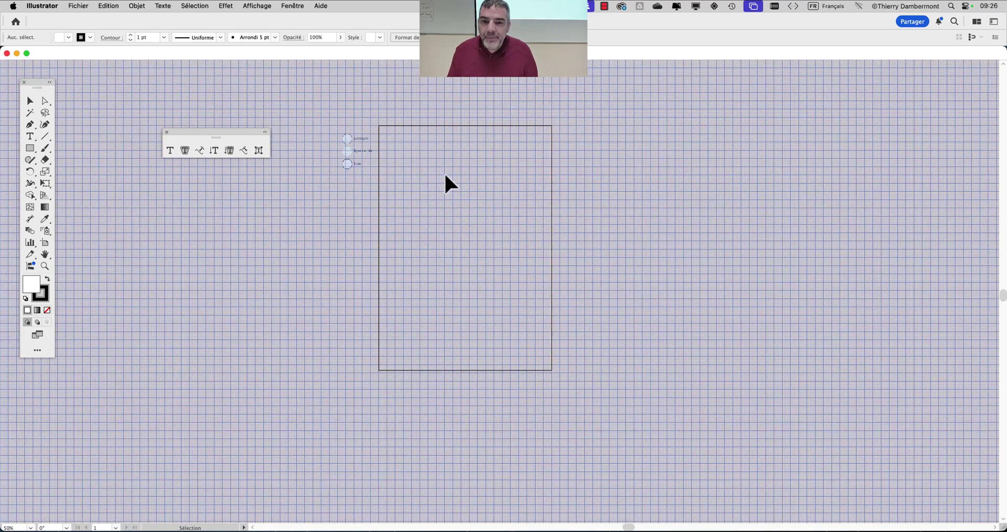
scroll(445, 173, up, 1)
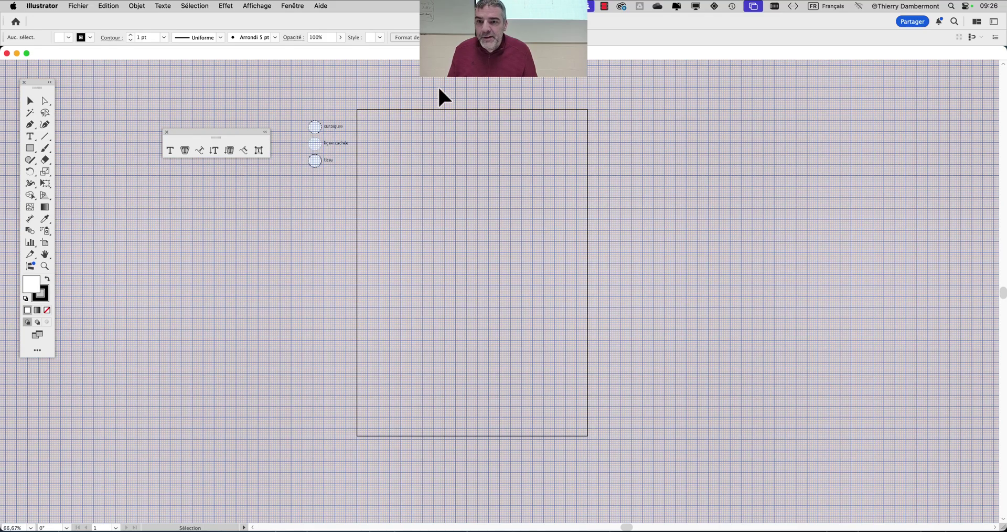
click(269, 7)
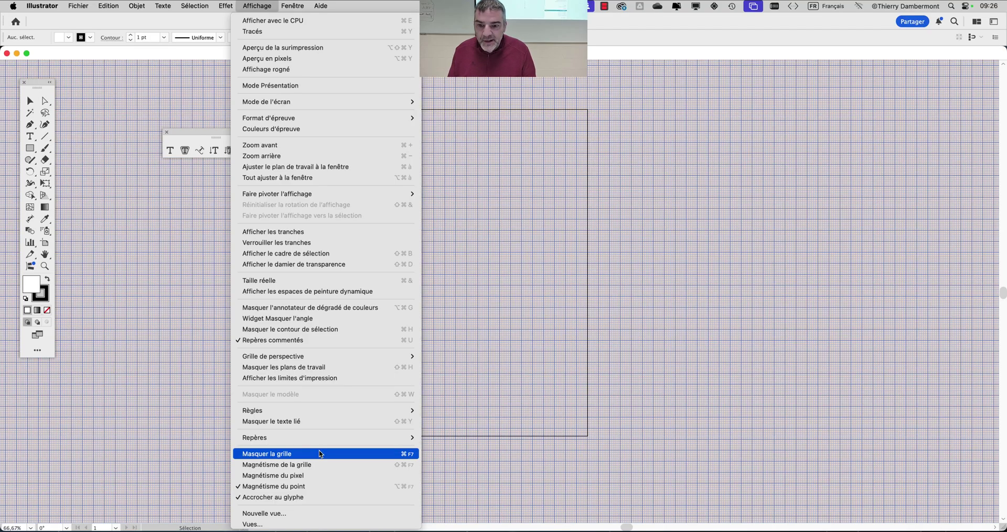
click(321, 454)
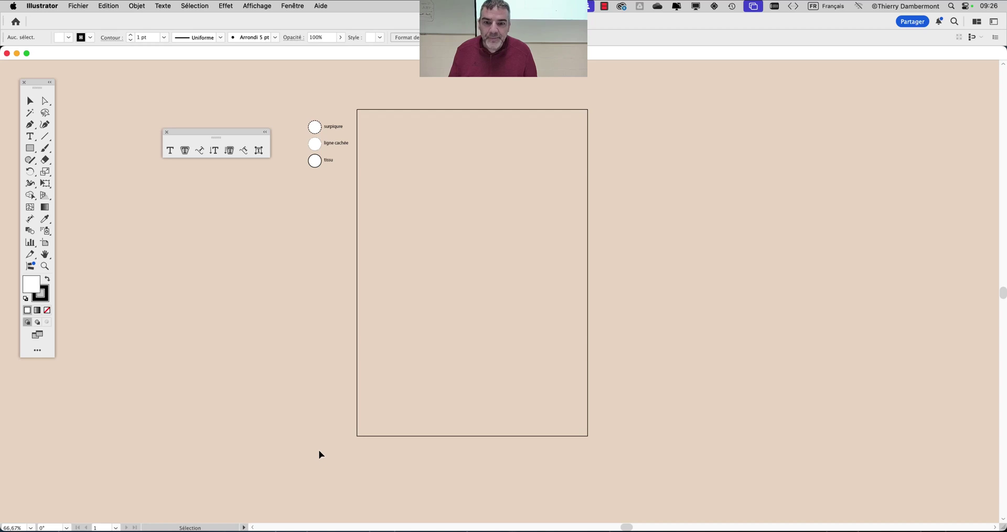
Close the detached palette of type tools.
scroll(487, 345, down, 1)
drag(425, 322, 310, 313)
click(167, 132)
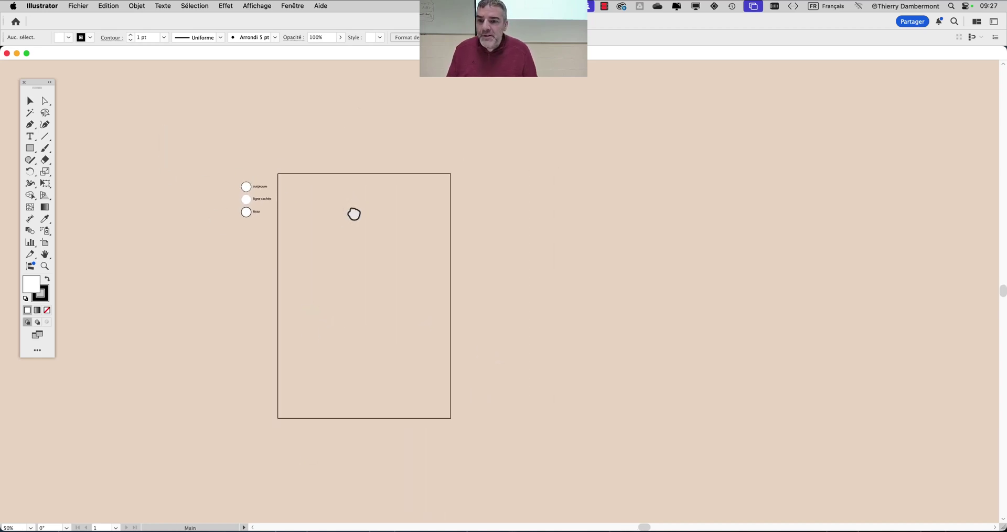
drag(353, 214, 320, 160)
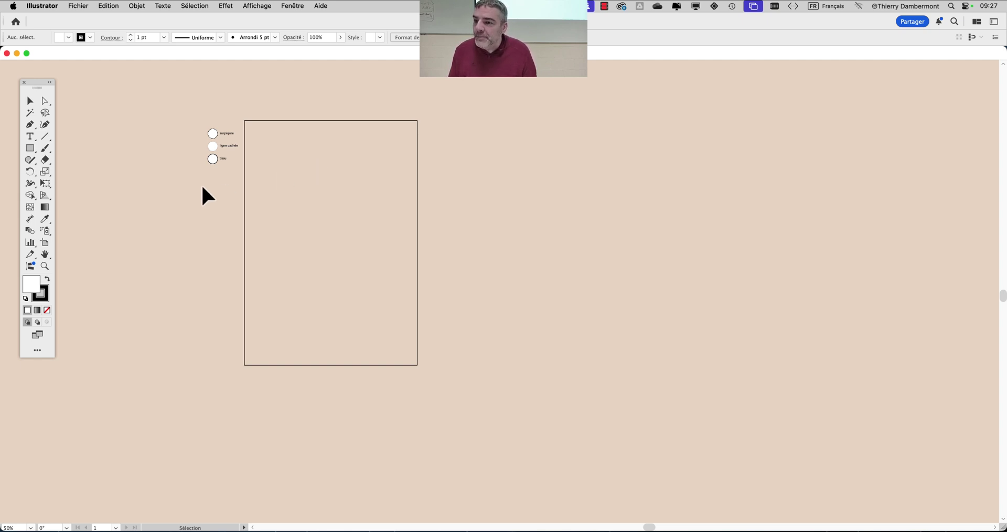
Draw a white-filled rectangle without a stroke, about 66 mm high, on the artboard and test selecting it by its edge.
click(30, 148)
drag(315, 182, 379, 236)
click(45, 309)
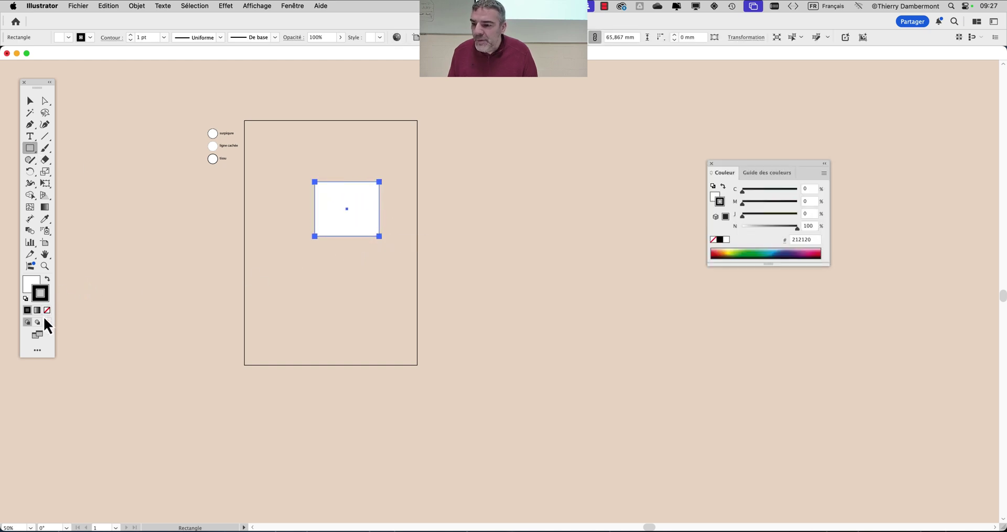
click(29, 285)
click(29, 101)
click(131, 206)
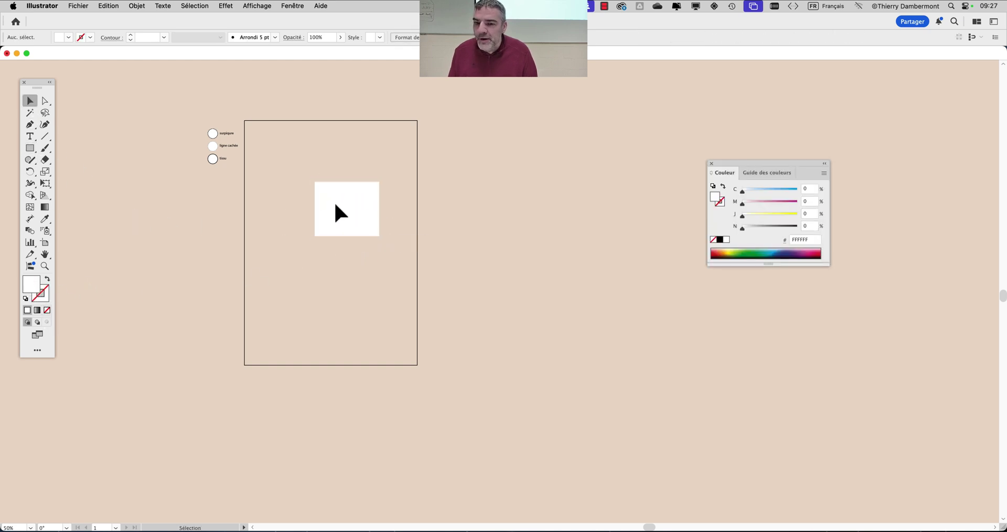
click(329, 186)
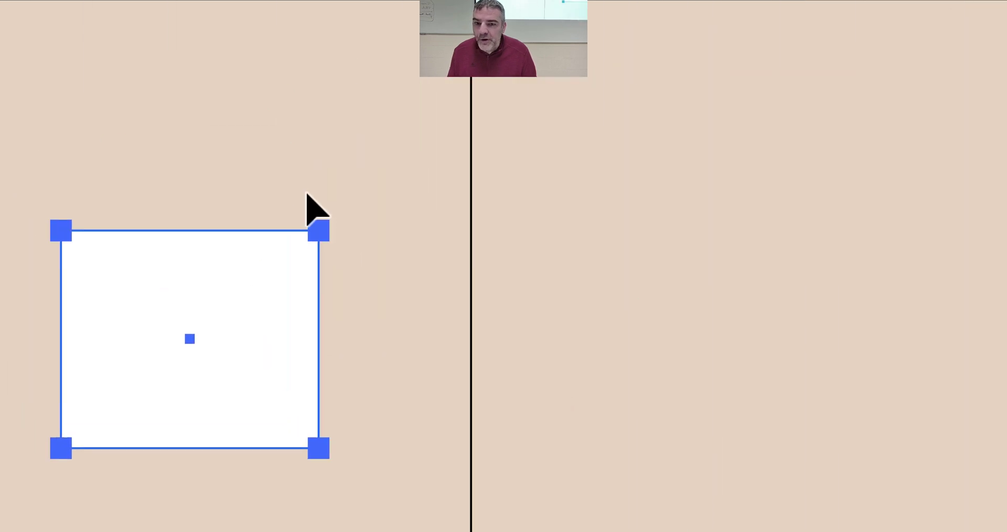
click(301, 190)
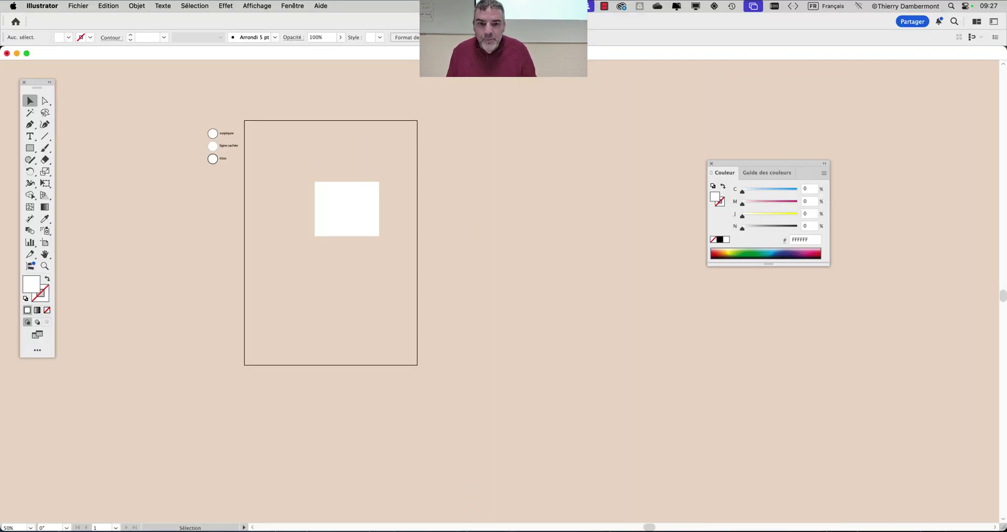
Show the Layers panel, place it beside the artboard and reduce its size.
click(292, 6)
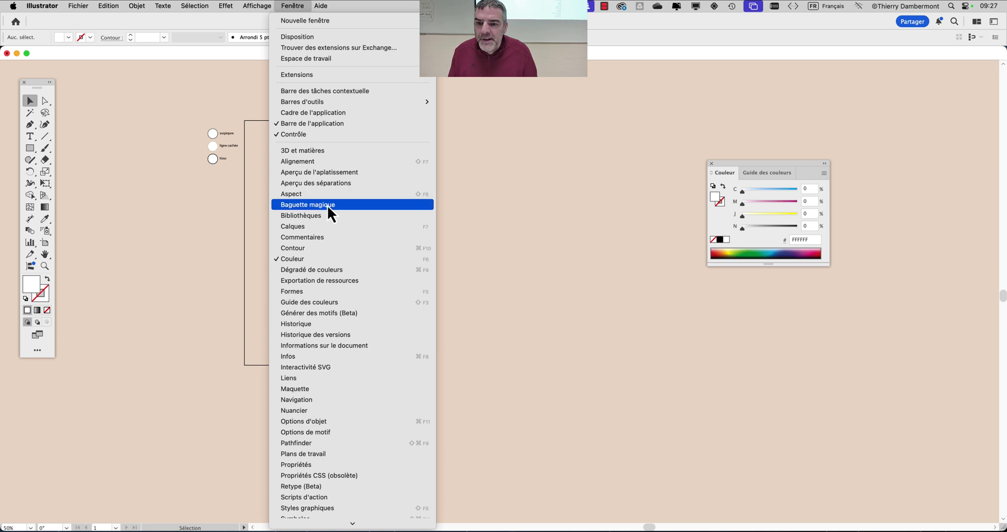
click(331, 226)
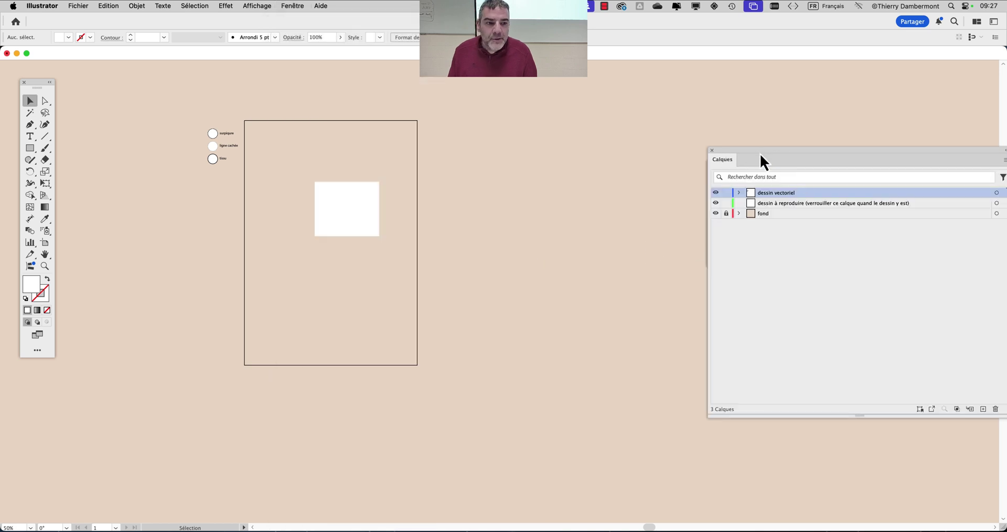
drag(760, 152, 467, 96)
click(531, 160)
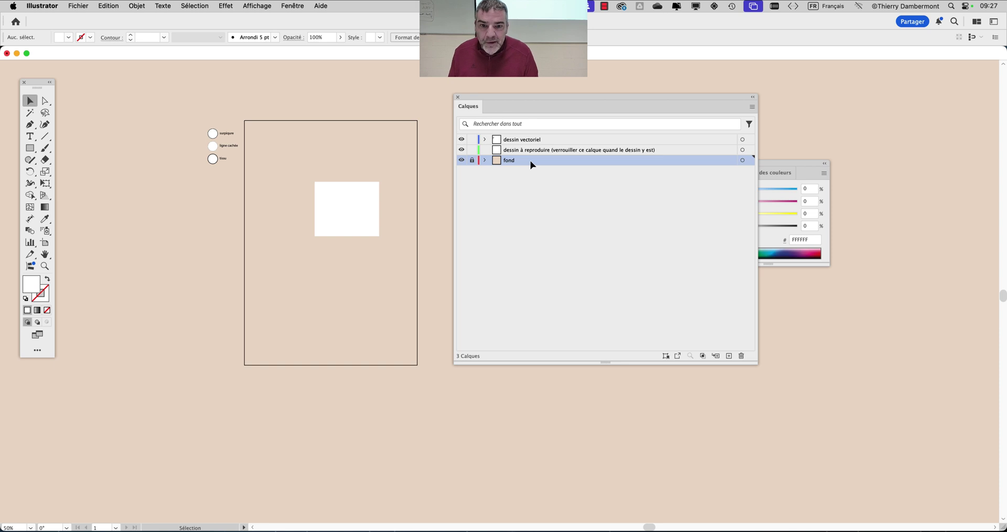
drag(509, 98, 546, 100)
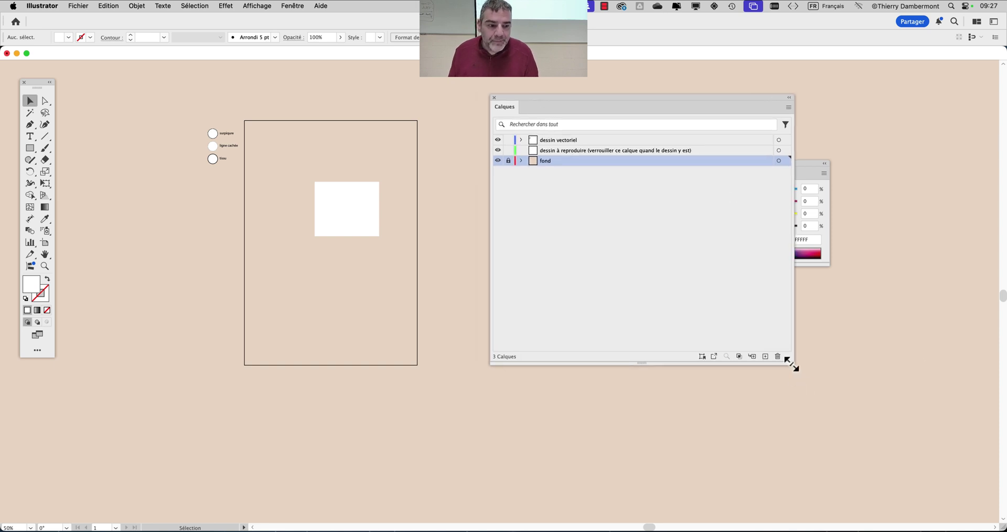
drag(794, 365, 729, 341)
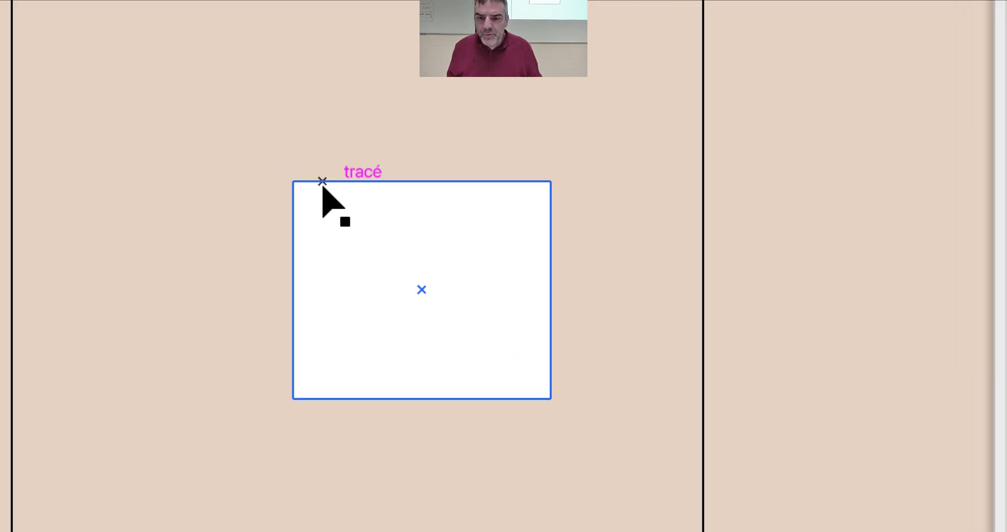
Move the Layers panel clear of the white rectangle and select the rectangle by its edge.
click(322, 186)
click(309, 173)
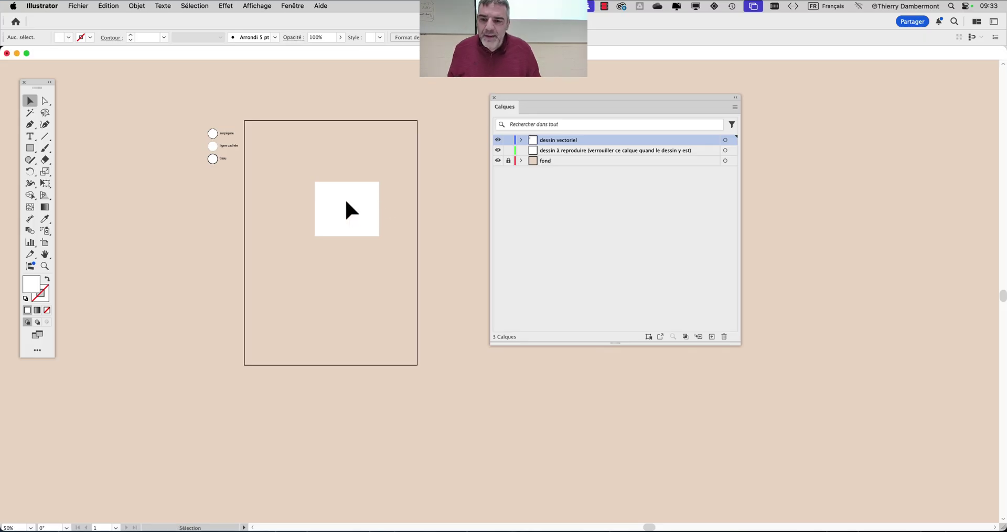
scroll(346, 202, up, 4)
drag(528, 97, 622, 102)
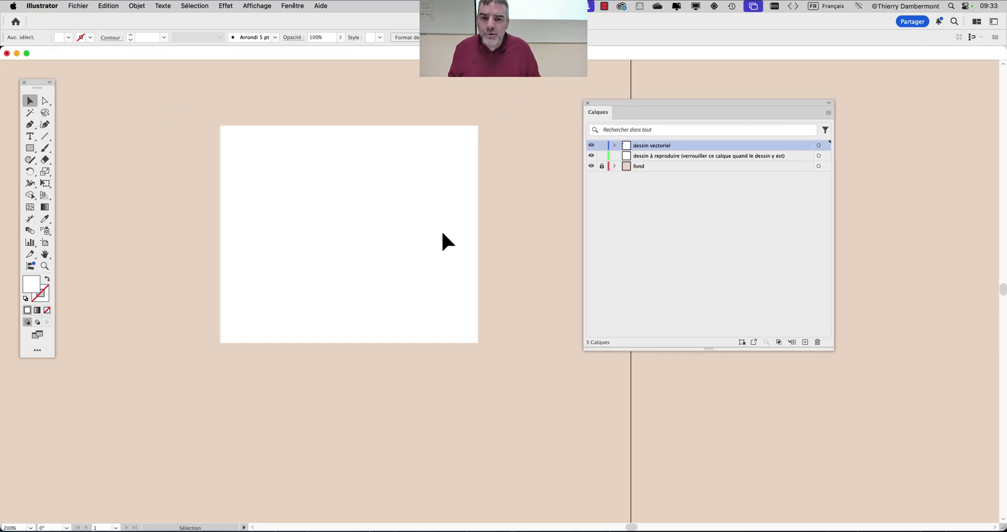
key(super+alt+2)
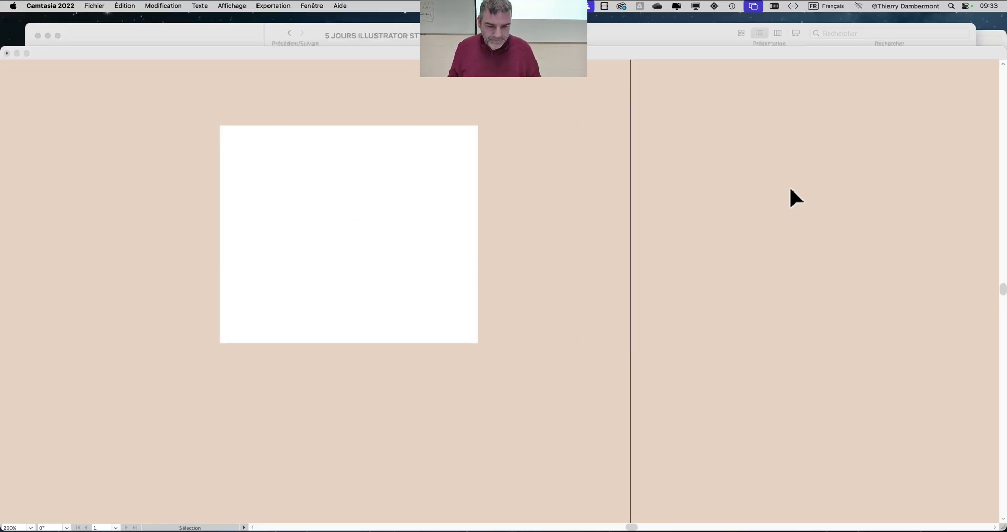
click(796, 198)
click(255, 126)
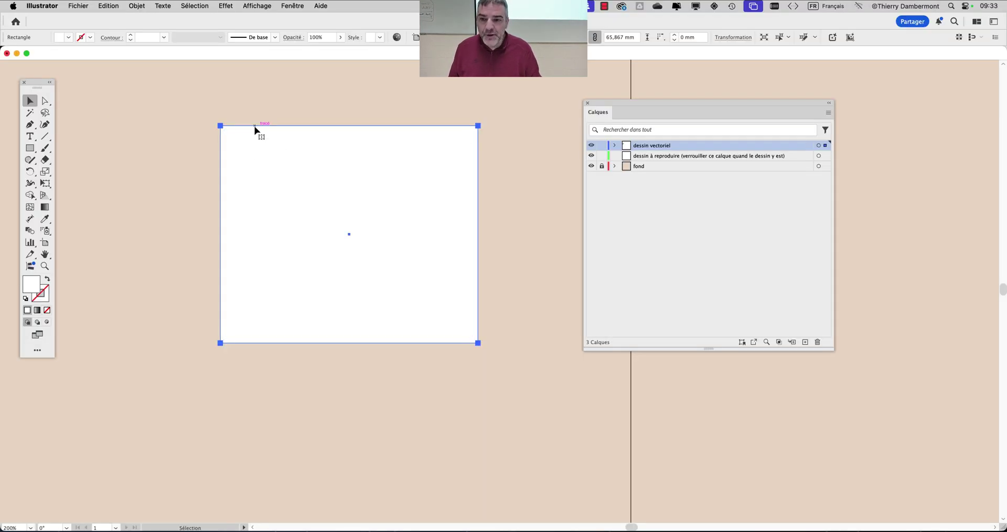
Examine the selection and anchor point display preferences, especially the option for selecting objects by path only, without changing them.
click(38, 5)
mouse_move(49, 38)
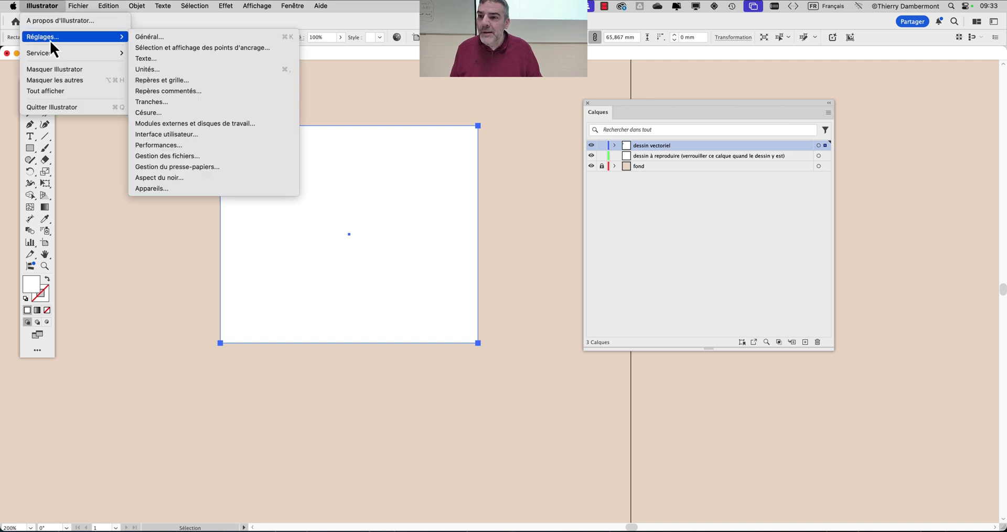
click(149, 47)
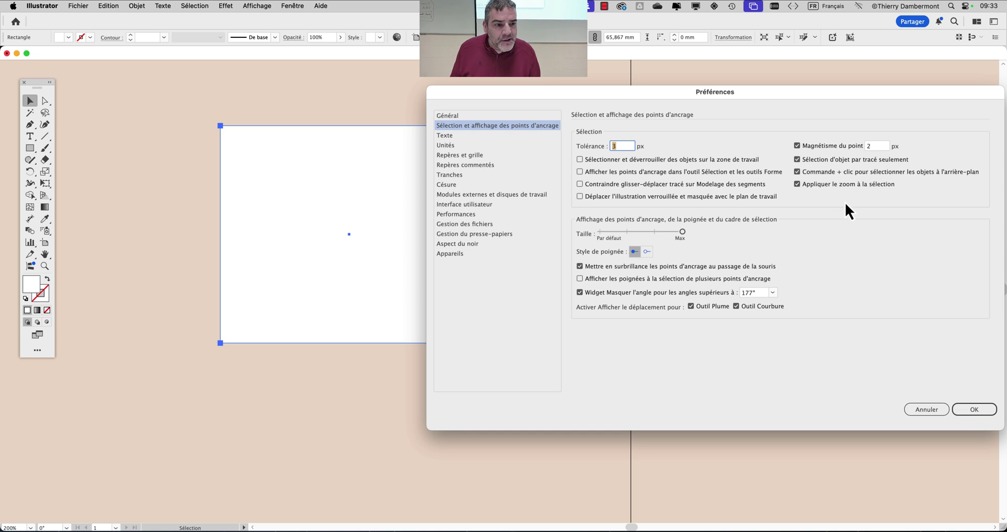
drag(837, 94, 660, 90)
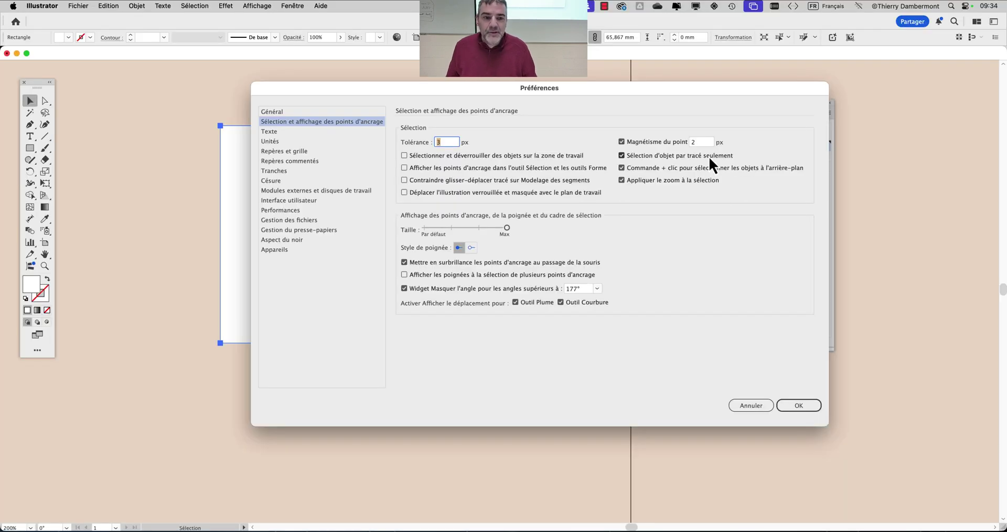
click(699, 160)
click(751, 405)
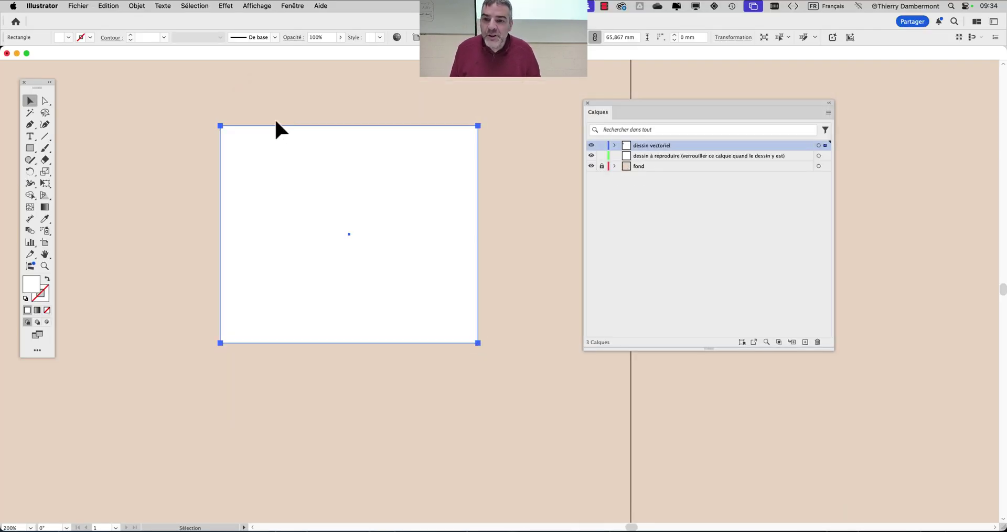
click(276, 121)
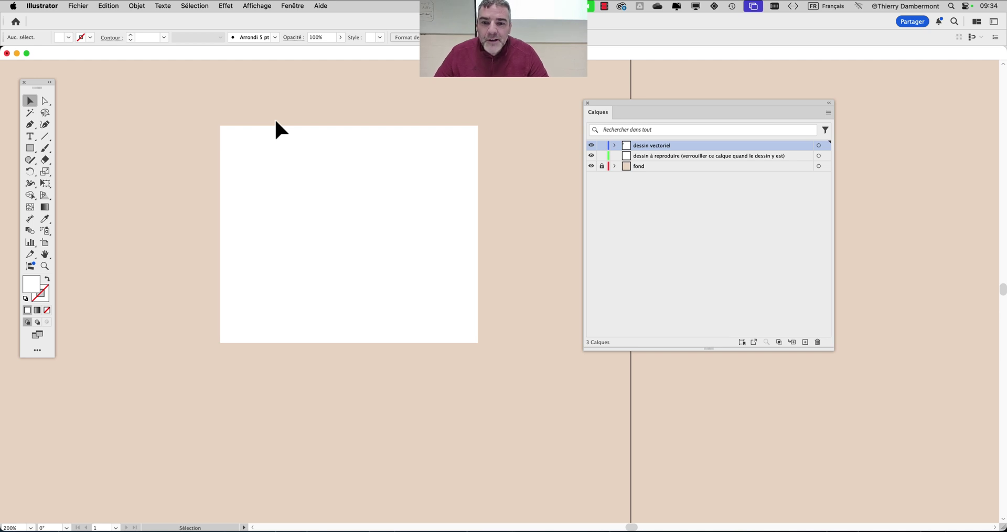
Delete the white rectangle from the dessin vectoriel layer.
click(271, 127)
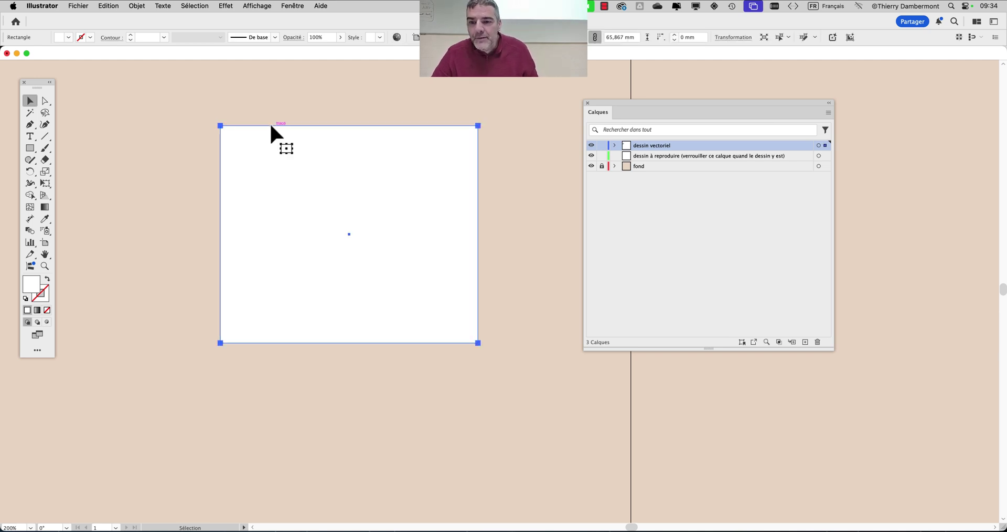
key(BackSpace)
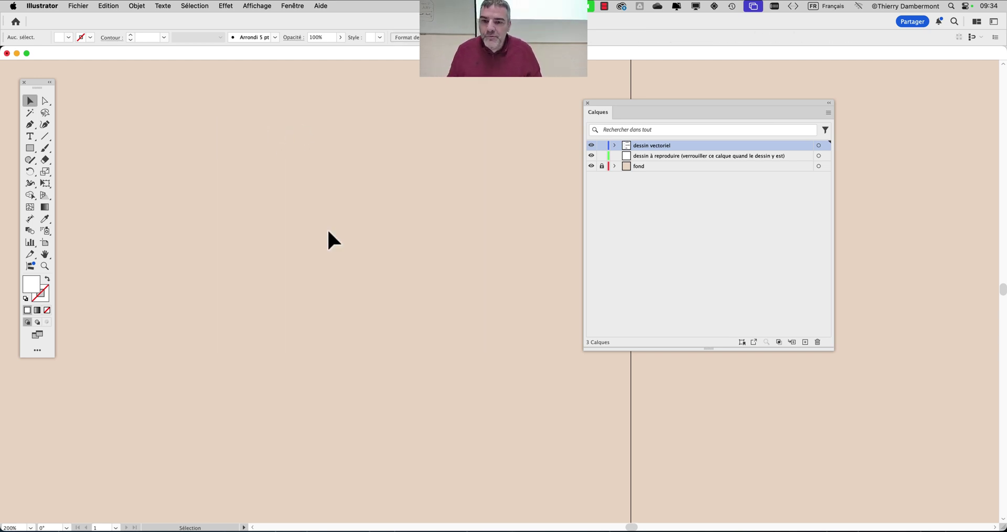
scroll(330, 231, down, 1)
scroll(330, 232, down, 1)
scroll(329, 232, down, 1)
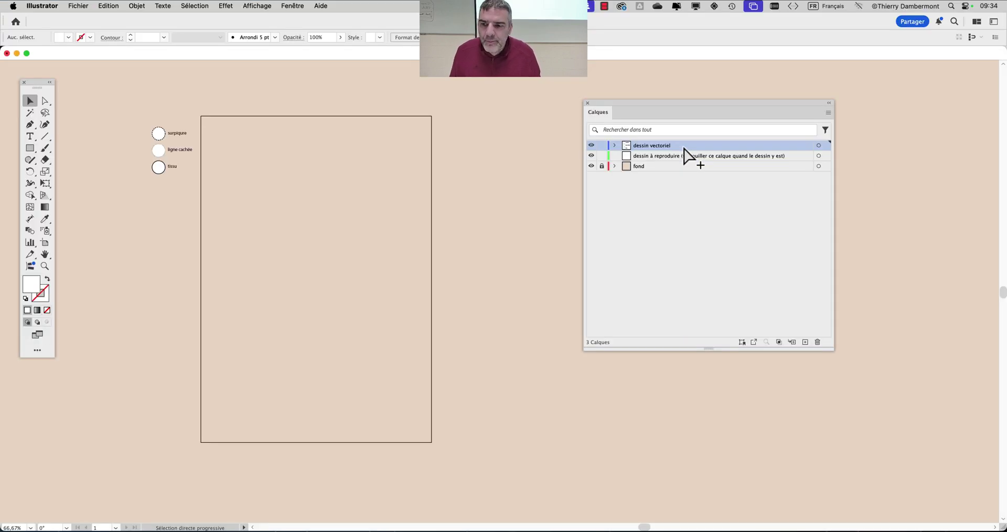
drag(684, 149, 685, 150)
Start importing a file, go to the mercredi matin folder and show its contents as thumbnails.
click(80, 5)
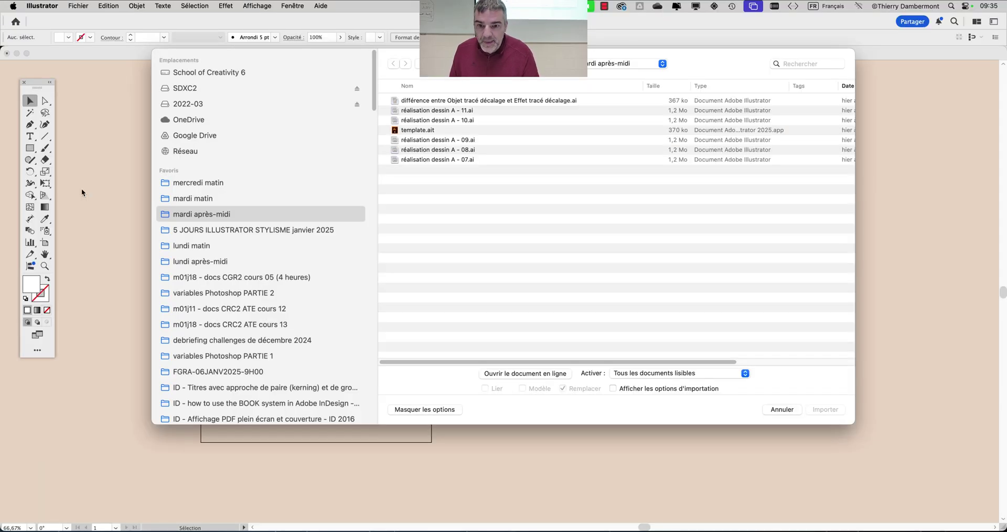
click(215, 182)
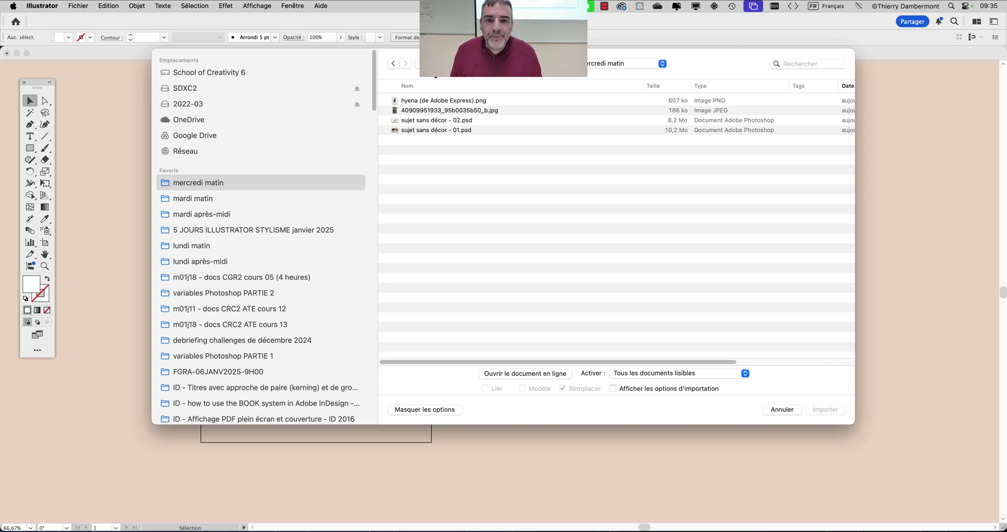
click(430, 63)
click(448, 108)
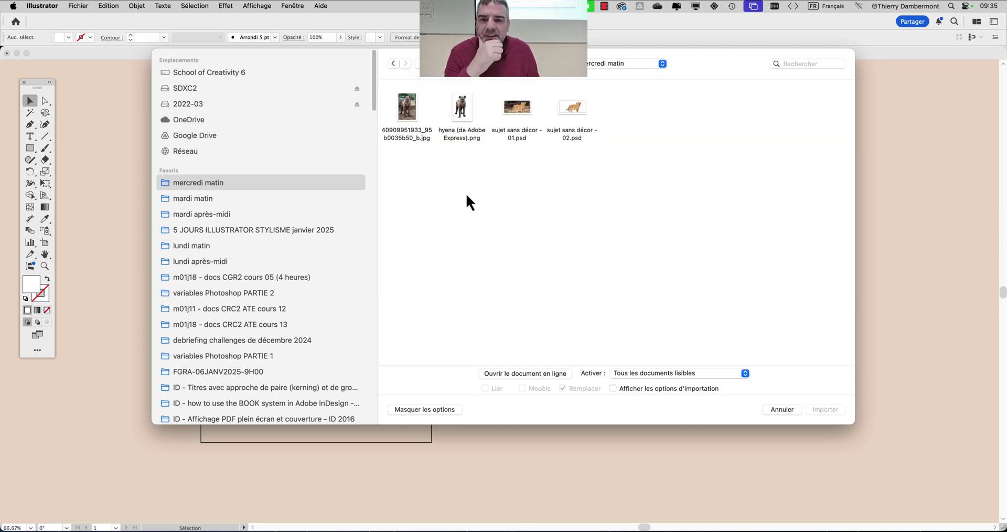
Place the linked sujet sans décor - 02.psd about 119 mm wide on the artboard, and undo the import.
click(569, 110)
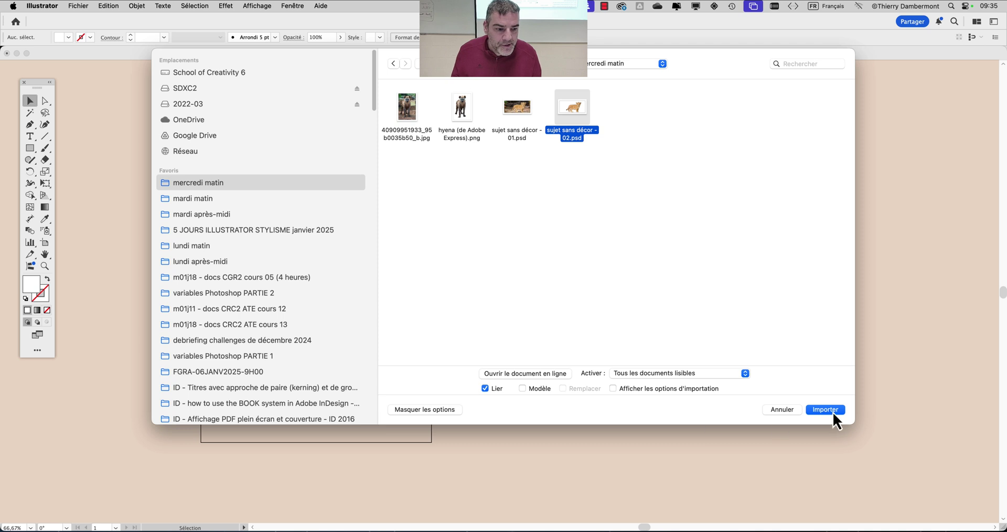
click(829, 410)
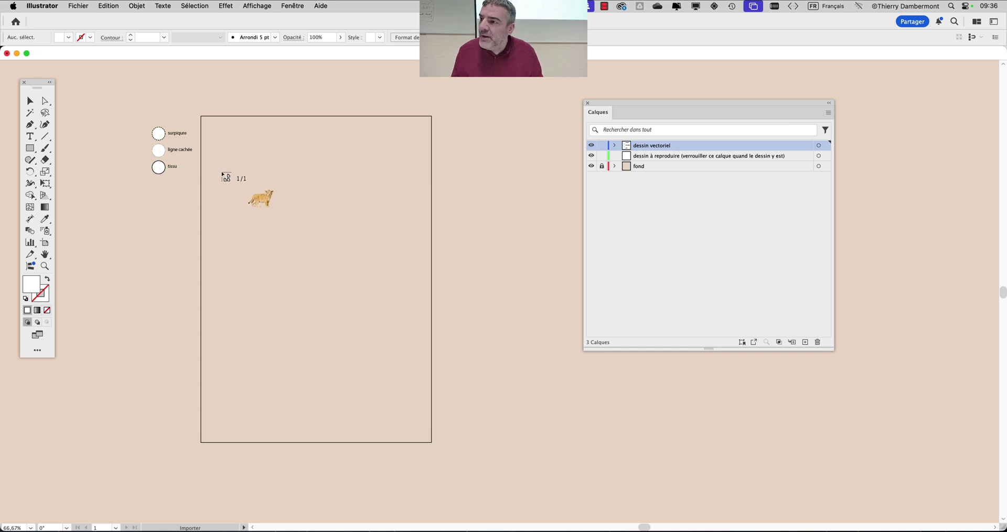
drag(222, 173, 351, 248)
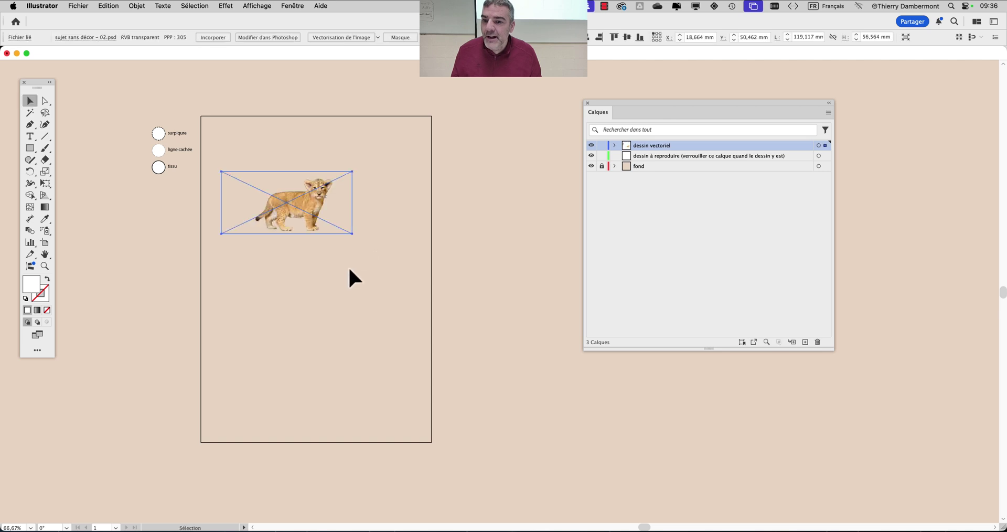
click(107, 6)
click(115, 20)
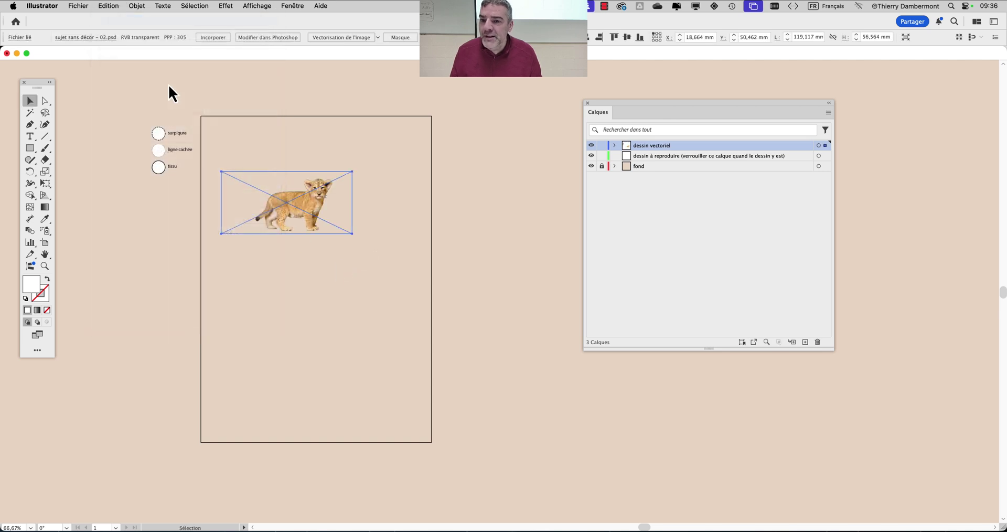
Import sujet sans décor - 02.psd at its original size, starting near the artboard's upper-left corner.
click(79, 6)
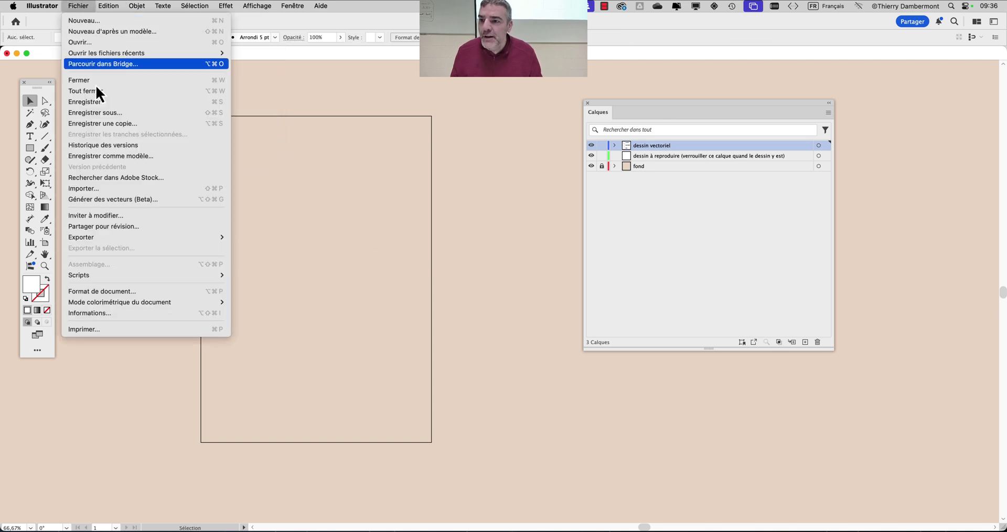
click(107, 187)
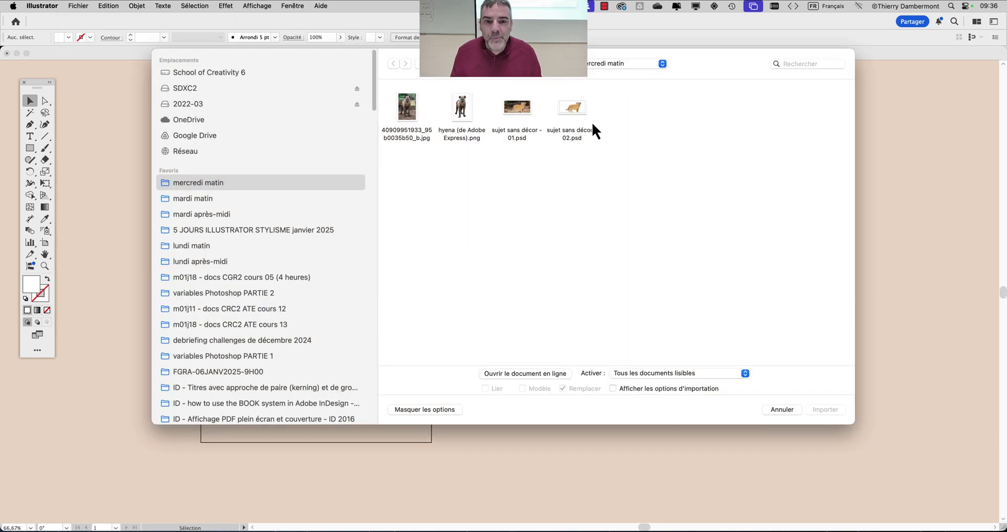
click(579, 129)
click(825, 410)
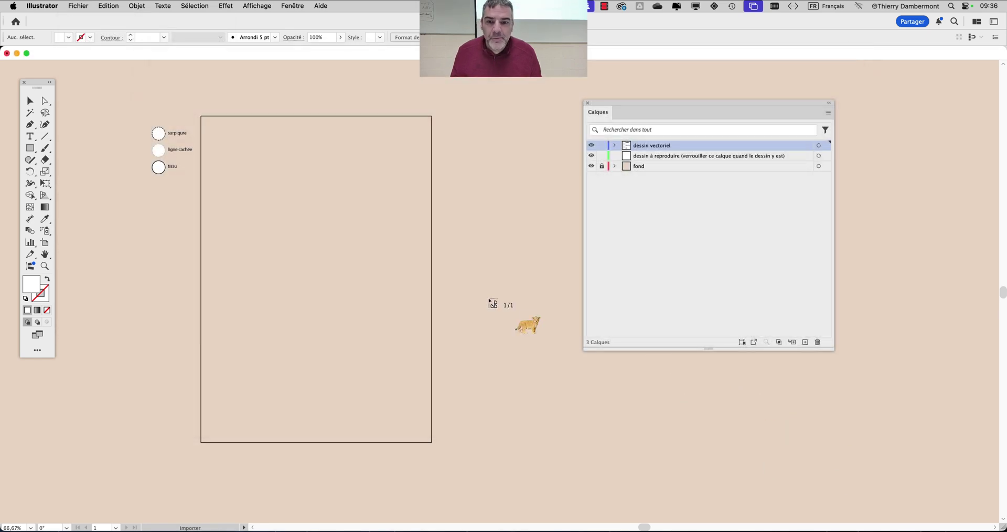
click(229, 157)
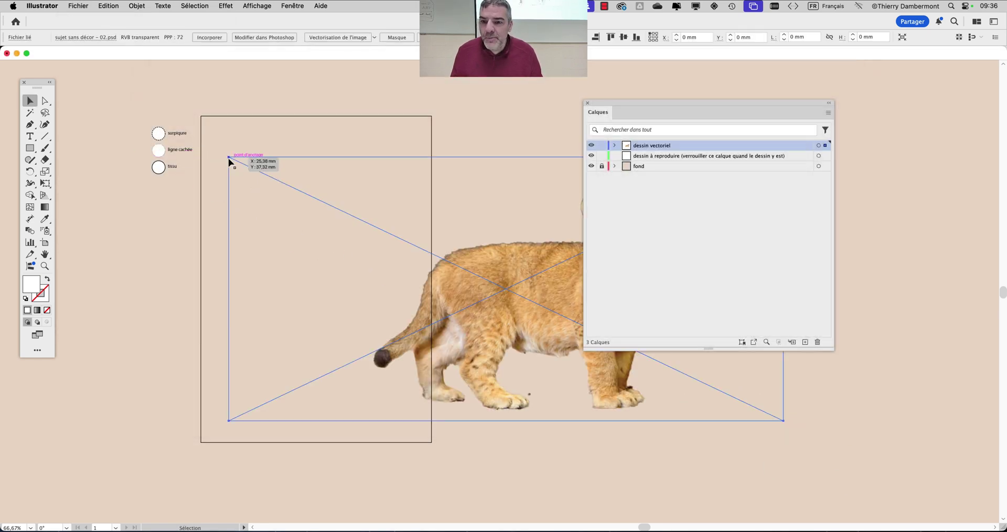
Move the Layers panel clear of the oversized image and undo the full-size import.
drag(606, 104, 836, 110)
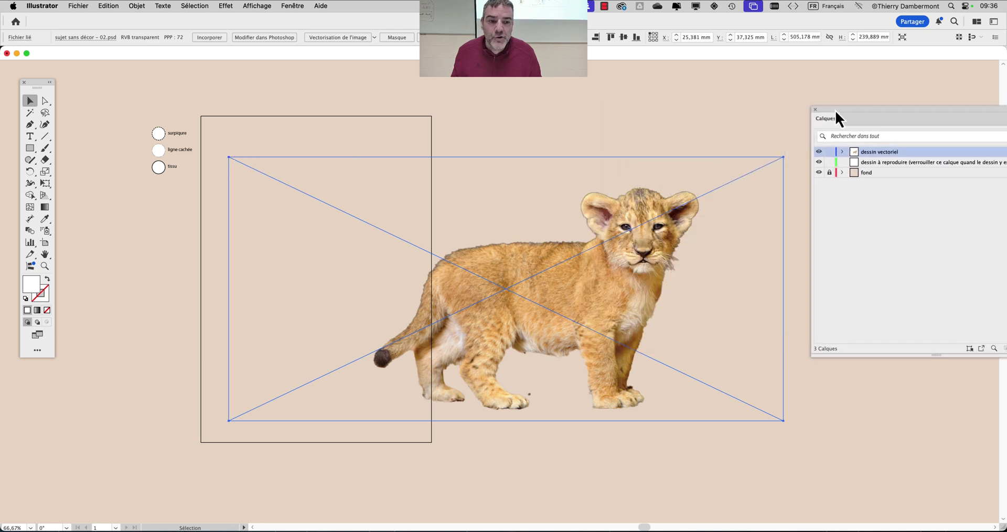
click(109, 5)
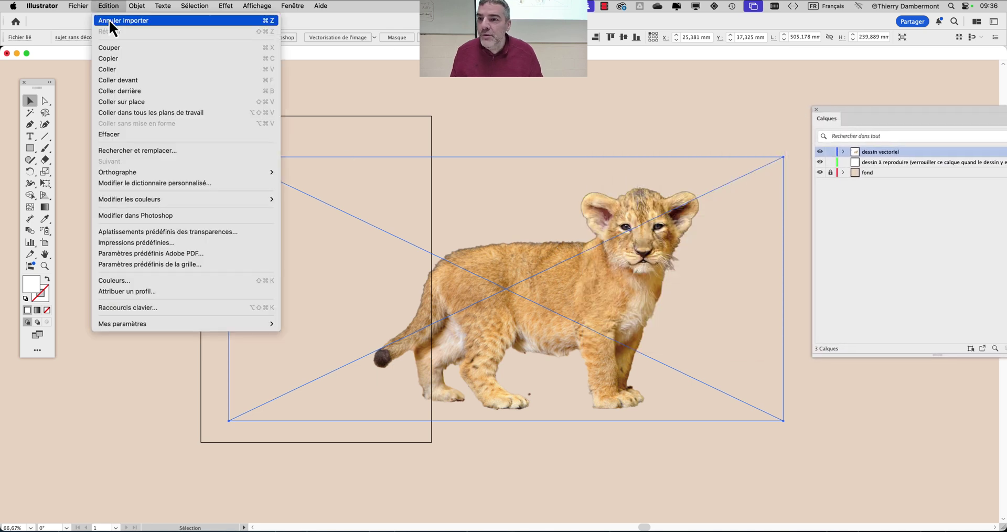
click(109, 20)
Import sujet sans décor - 02.psd as a linked image about 74 mm wide in the artboard's upper-left area.
click(78, 6)
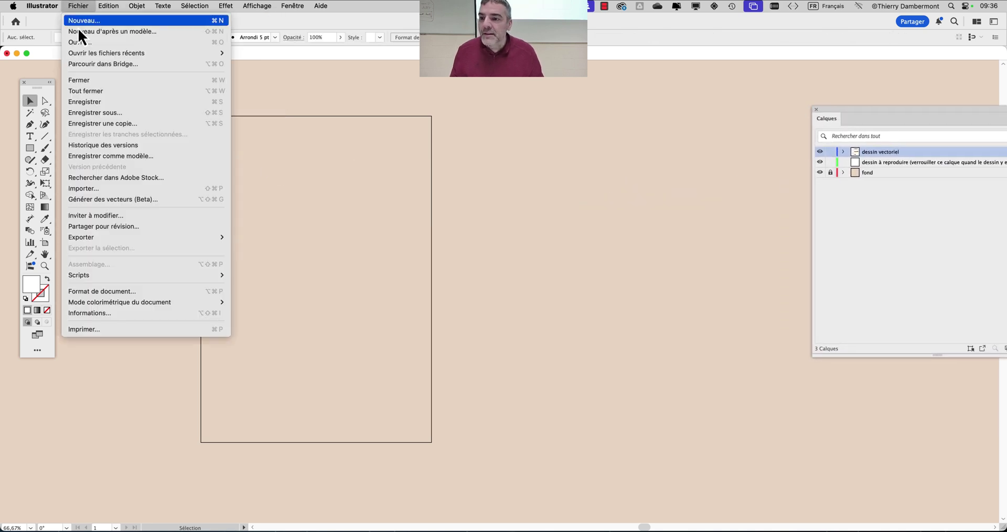
click(101, 190)
click(589, 140)
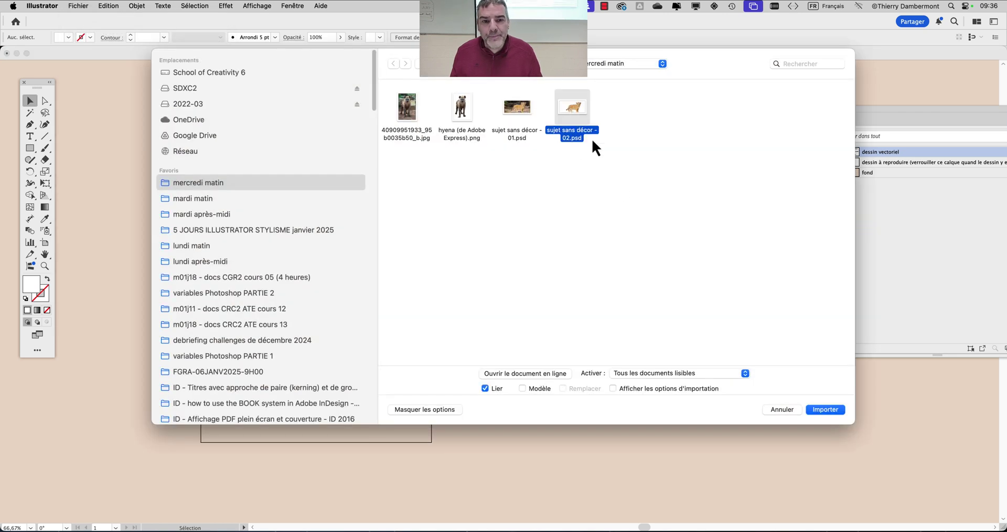
click(826, 409)
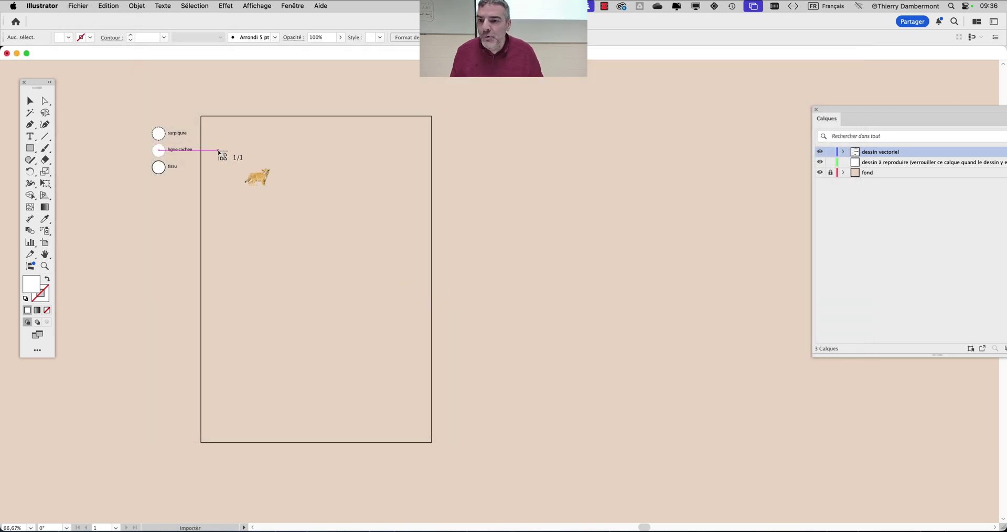
drag(218, 151, 300, 189)
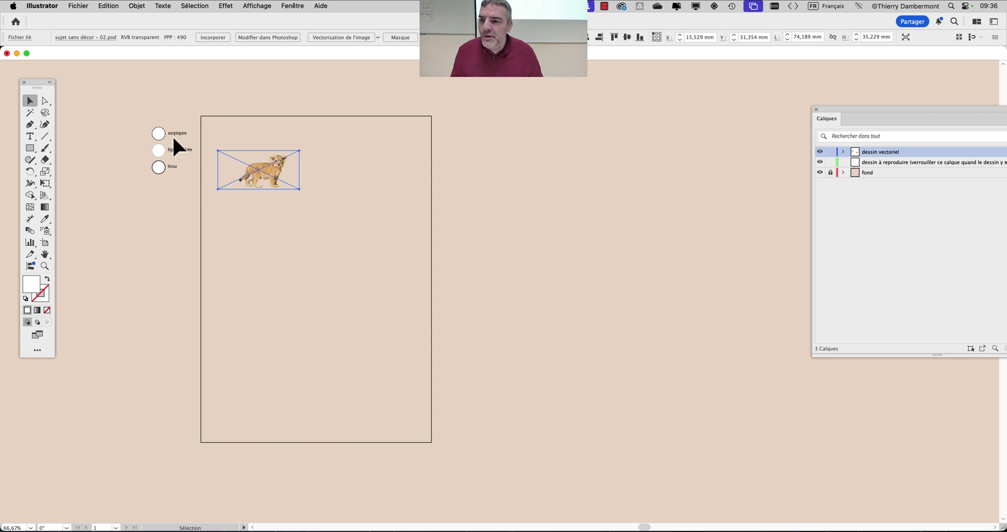
Move the lion cub image by its edge and enlarge it proportionally to about 107 mm wide with Free Transform.
drag(258, 150, 290, 184)
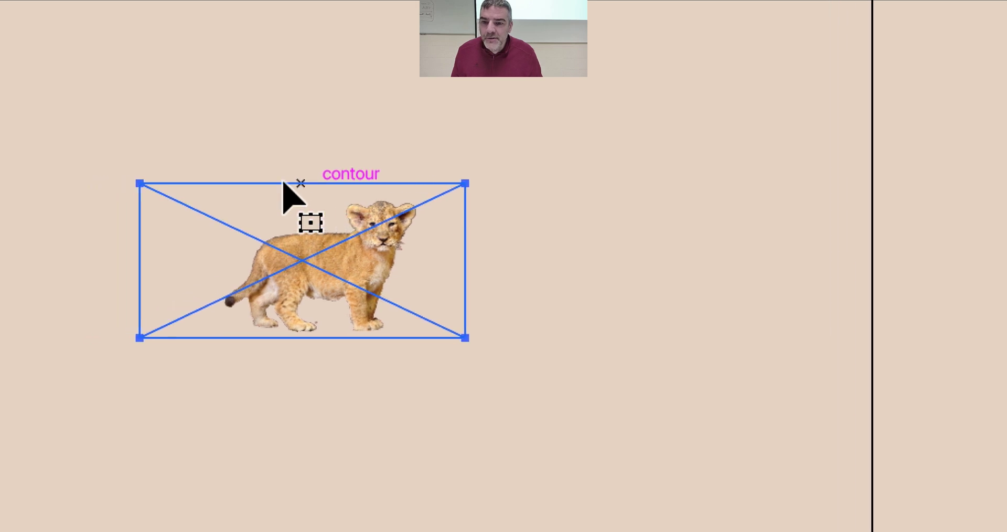
click(91, 181)
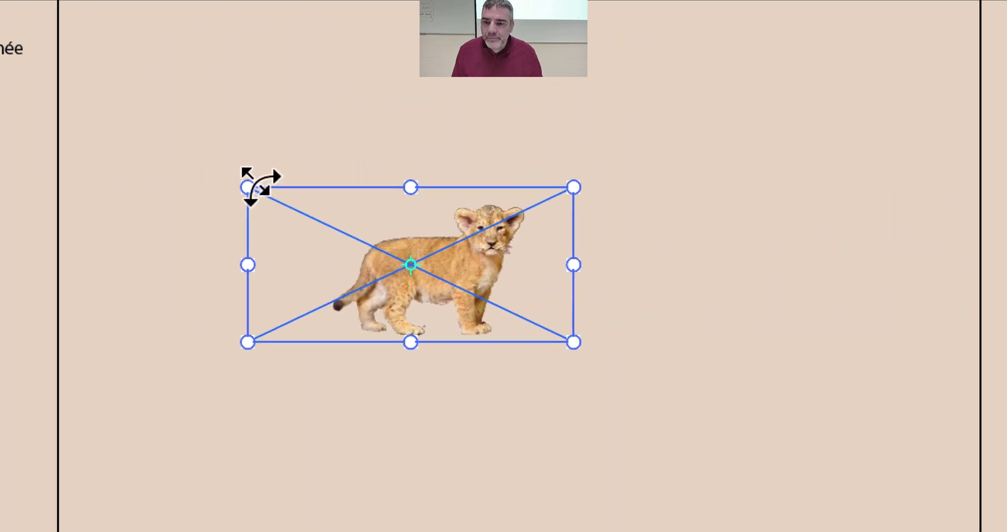
drag(256, 187, 139, 133)
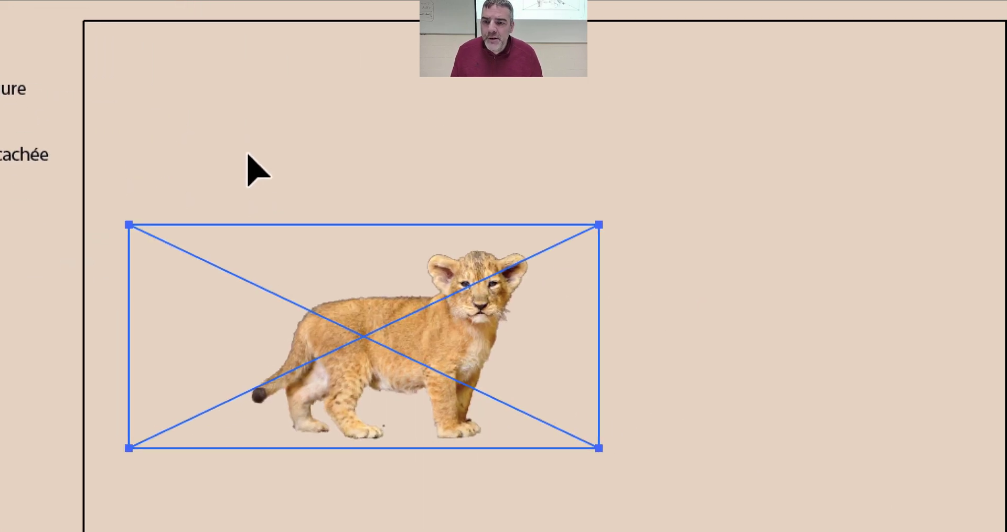
click(245, 170)
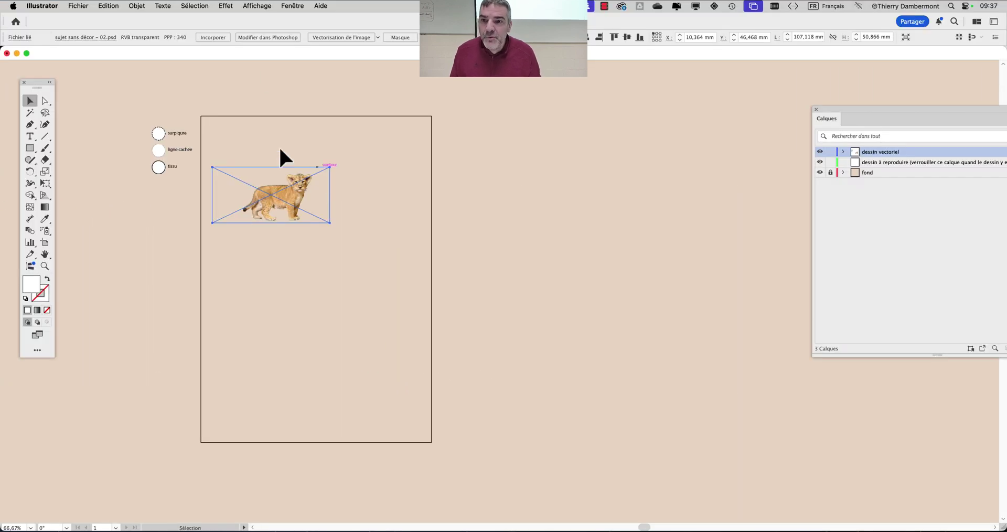
Move the lion cub image by its edge further into the artboard and shrink it to about 61 mm wide with Free Transform.
click(254, 5)
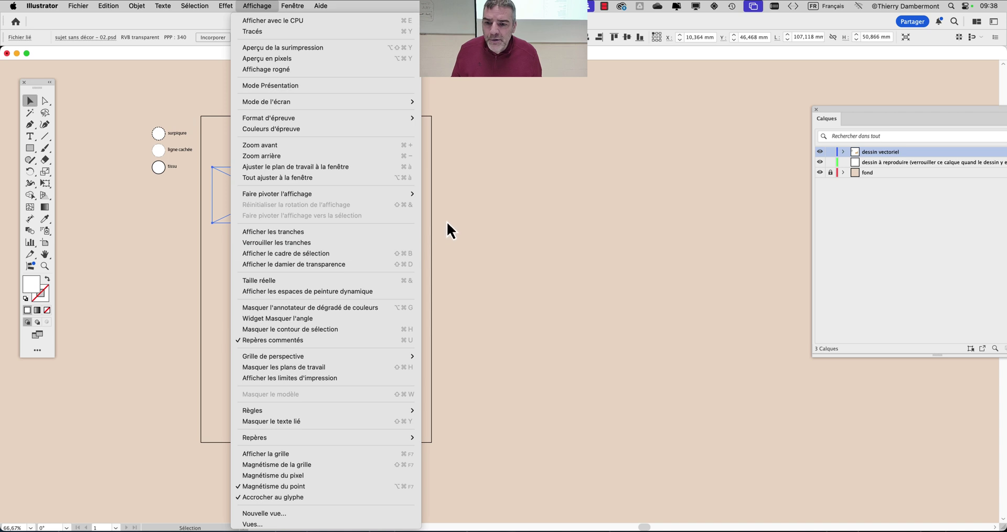
click(447, 222)
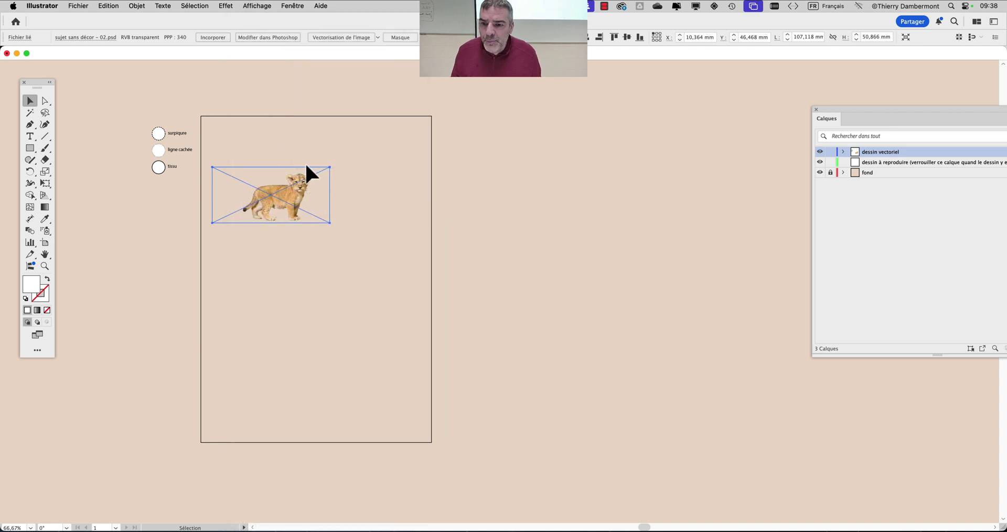
click(277, 167)
drag(277, 167, 300, 184)
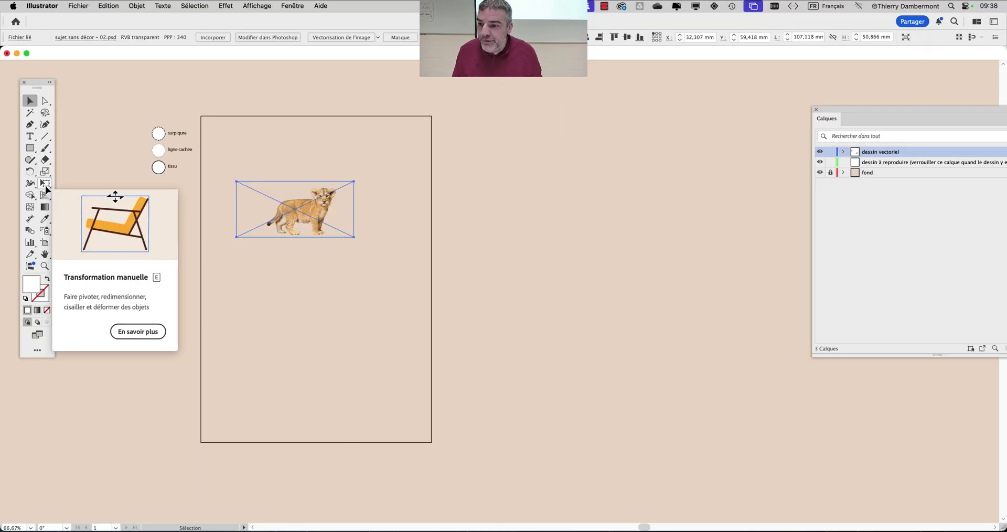
click(45, 185)
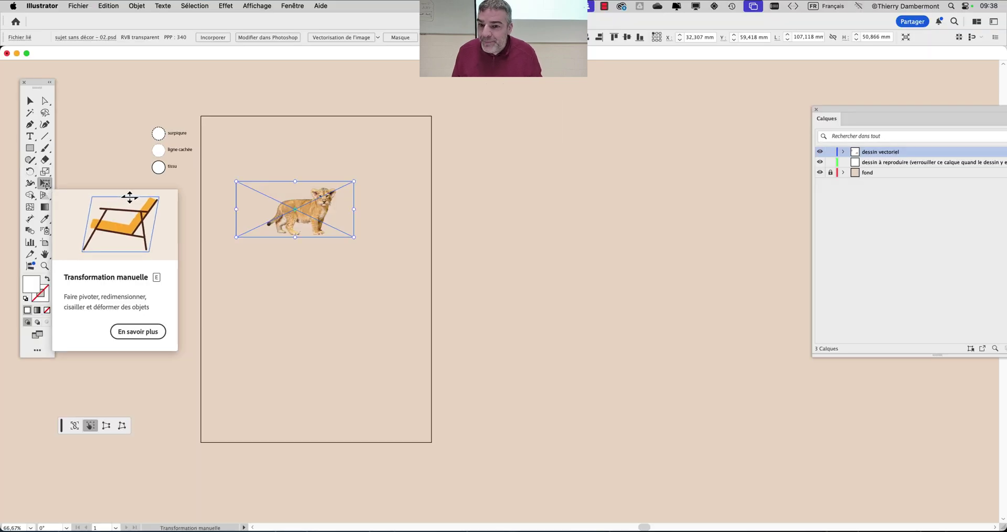
drag(351, 234, 305, 204)
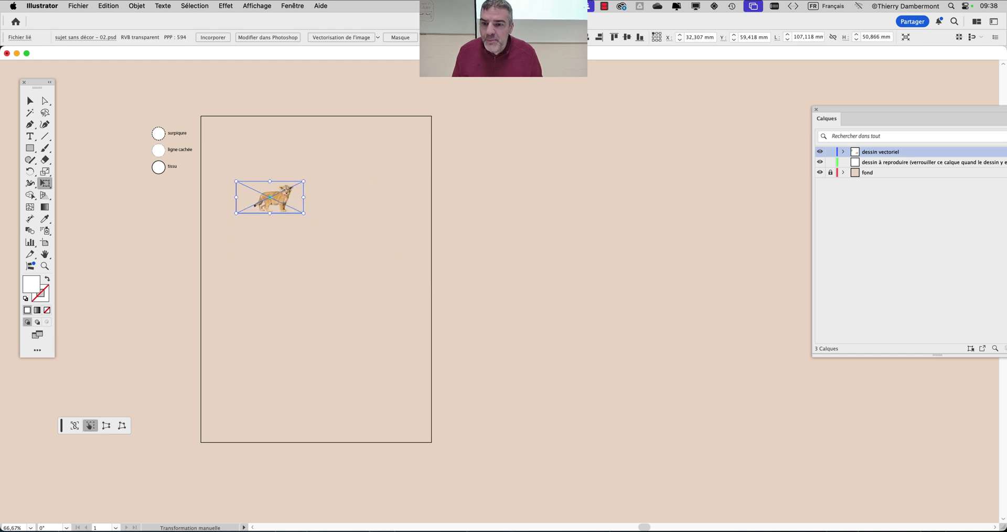
Save the document as motif illustrator - 01.ai in the mercredi matin folder, keeping the Illustrator 2020 version and default options.
scroll(245, 191, up, 2)
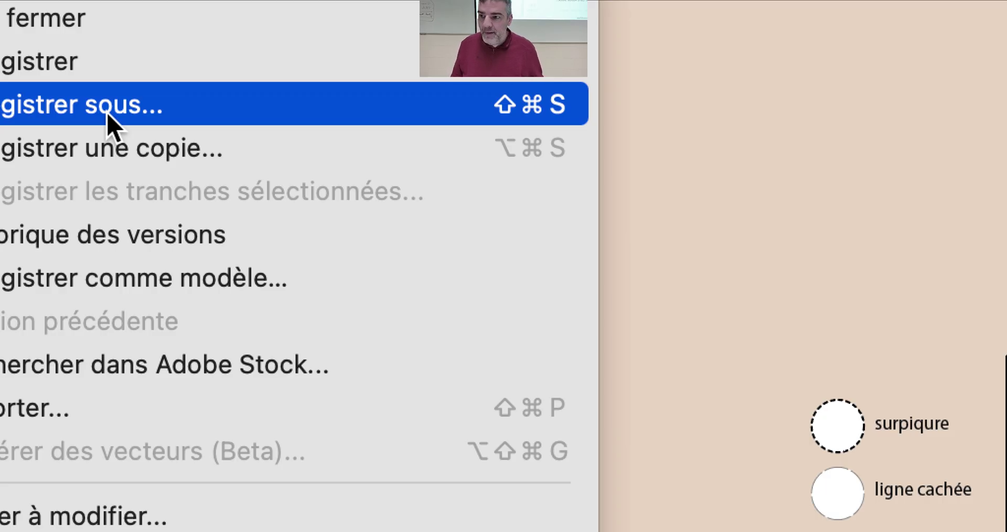
click(111, 123)
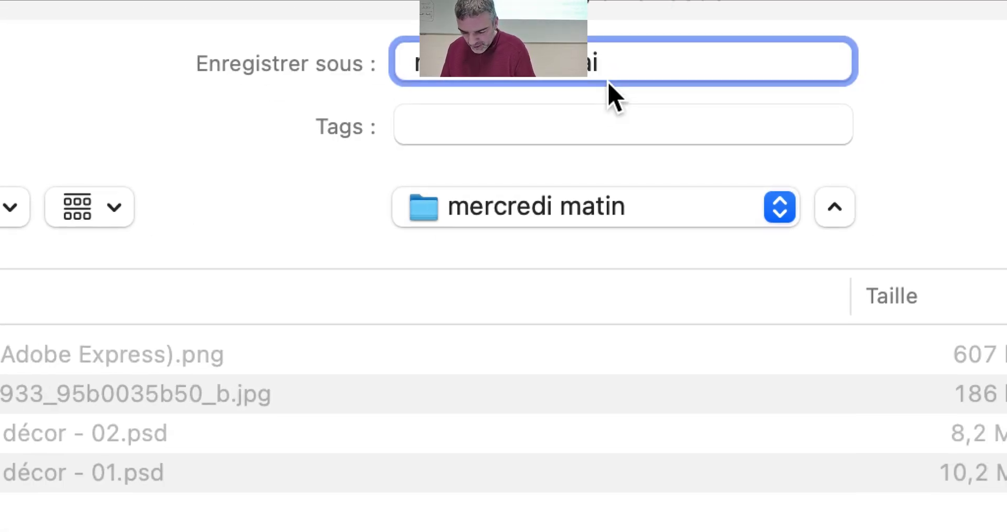
text(- 01)
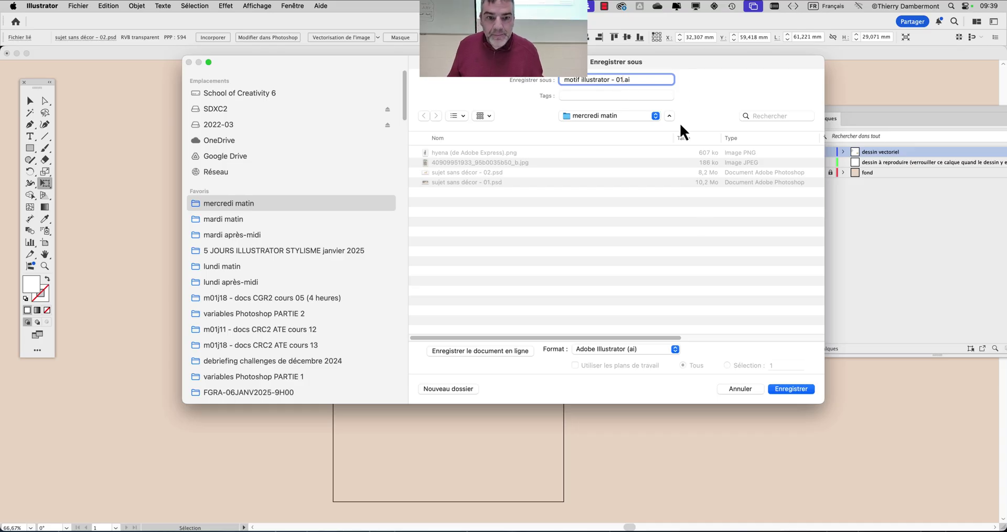
click(781, 399)
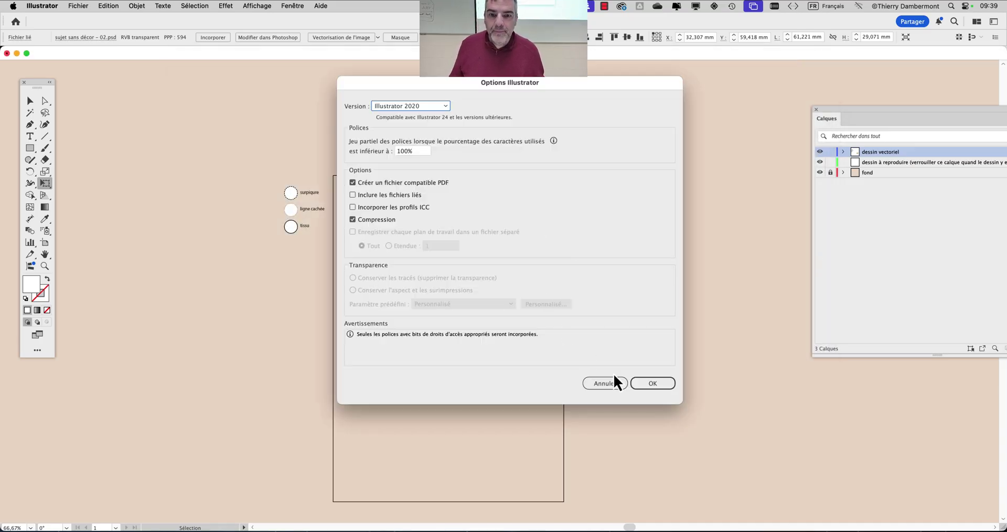
click(656, 390)
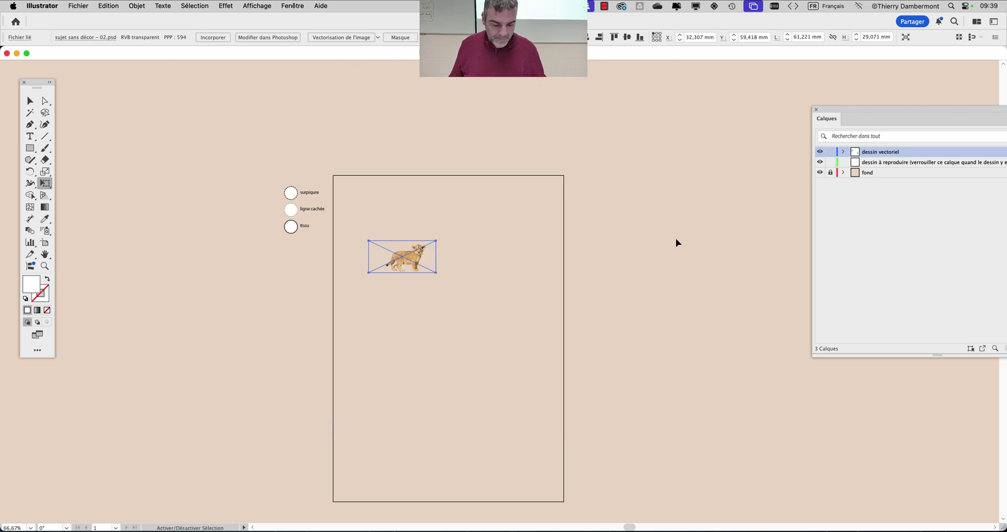
Show the Swatches panel, reposition it and switch back to the Selection tool.
scroll(540, 175, right, 5)
scroll(540, 175, down, 3)
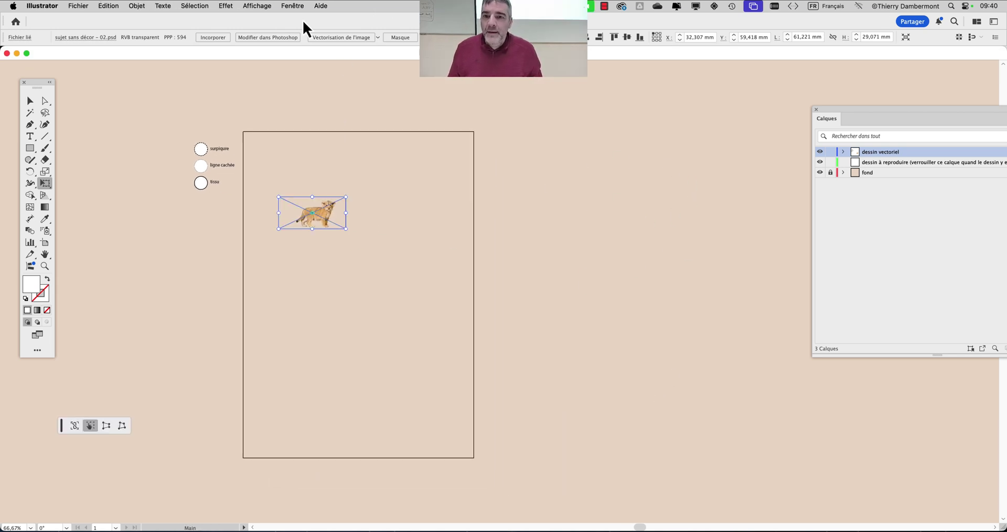
click(292, 6)
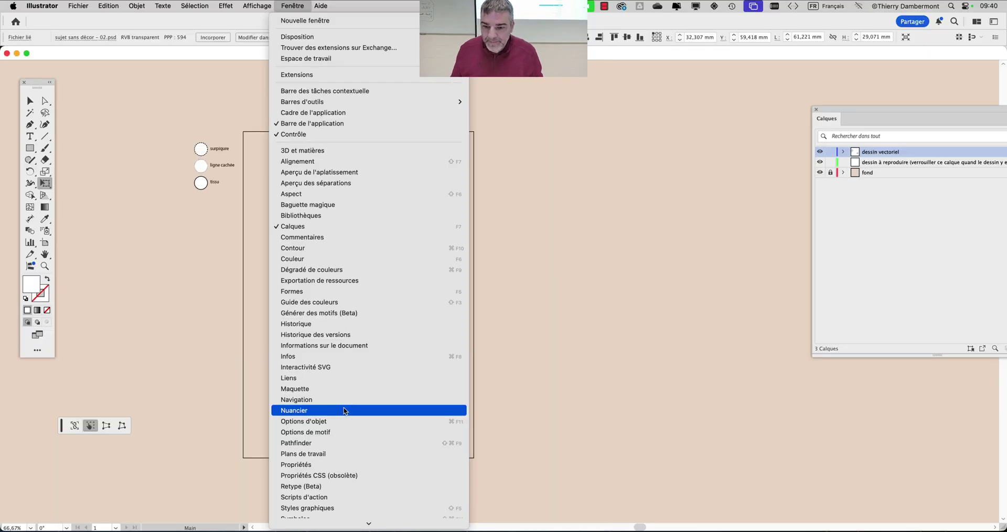
click(346, 410)
drag(646, 149, 544, 99)
click(262, 189)
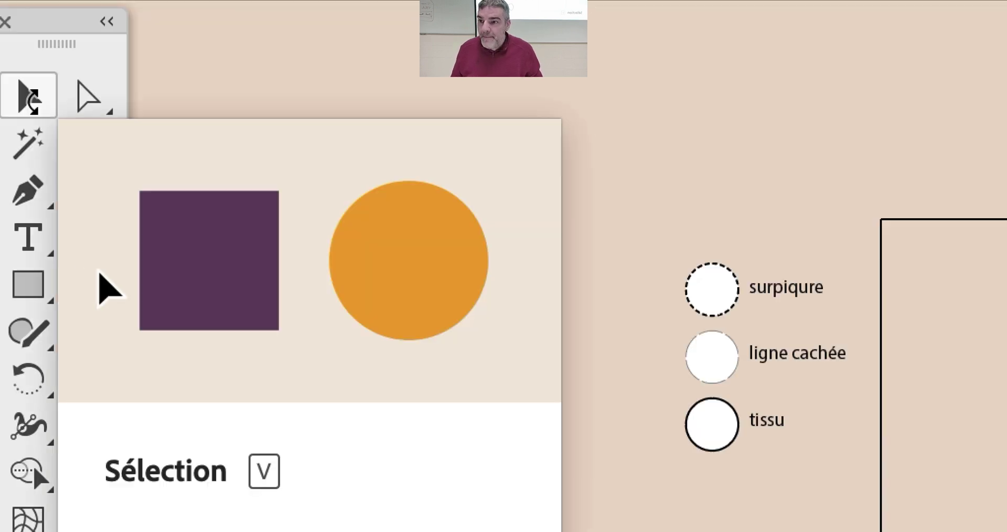
click(29, 101)
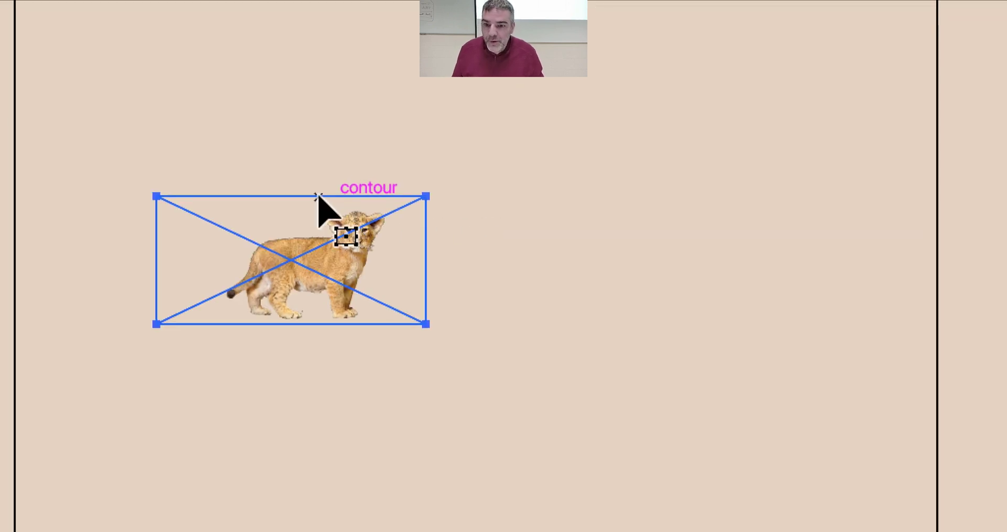
Try to add the linked lion cub image to the Swatches panel as a pattern swatch.
drag(321, 199, 1006, 266)
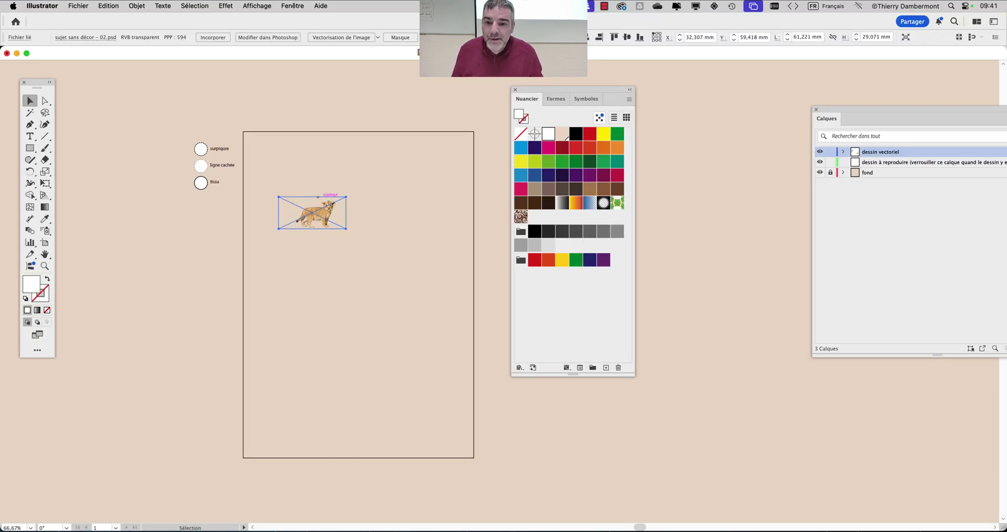
drag(318, 197, 498, 226)
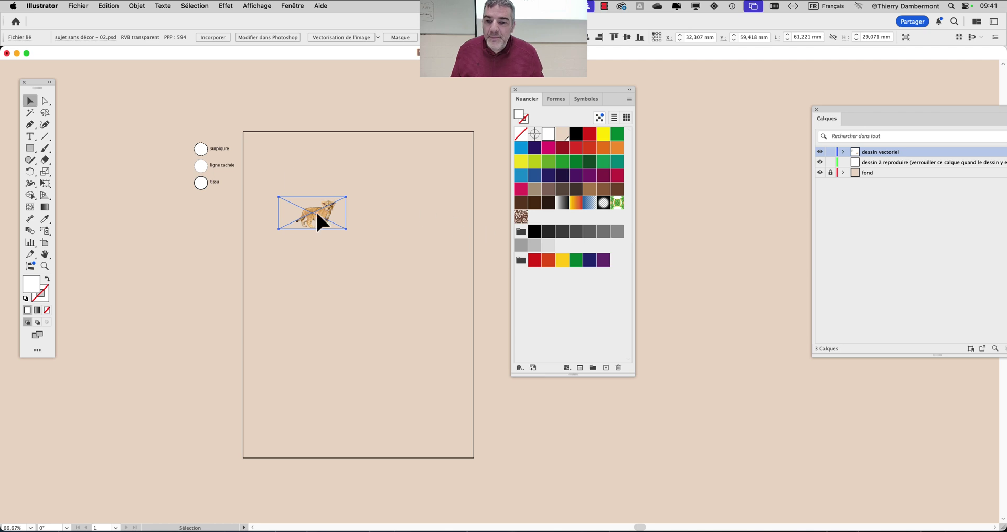
Move the Swatches panel away from the artboard, and show the Links panel beside the lion cub image, slightly enlarged.
drag(530, 94, 592, 97)
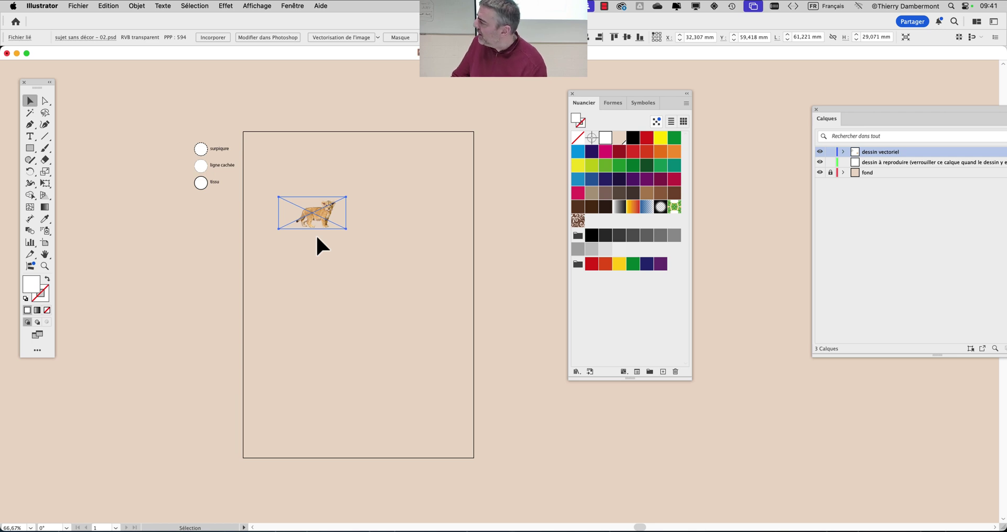
key(space)
drag(354, 218, 262, 165)
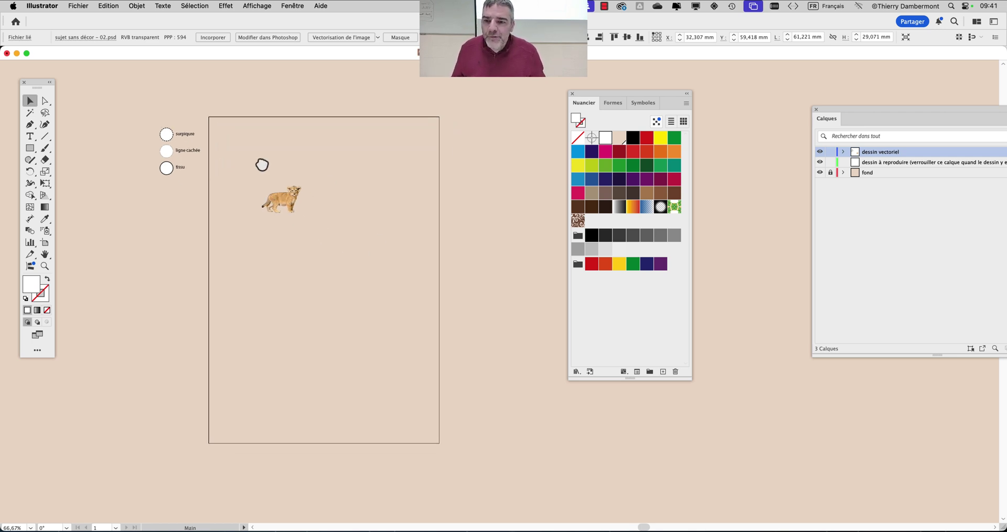
scroll(266, 195, up, 2)
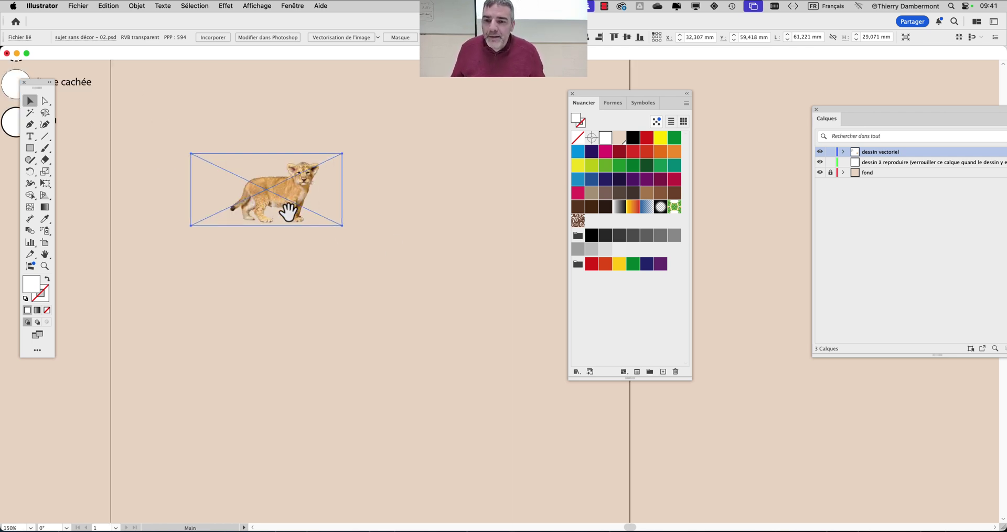
drag(288, 212, 261, 213)
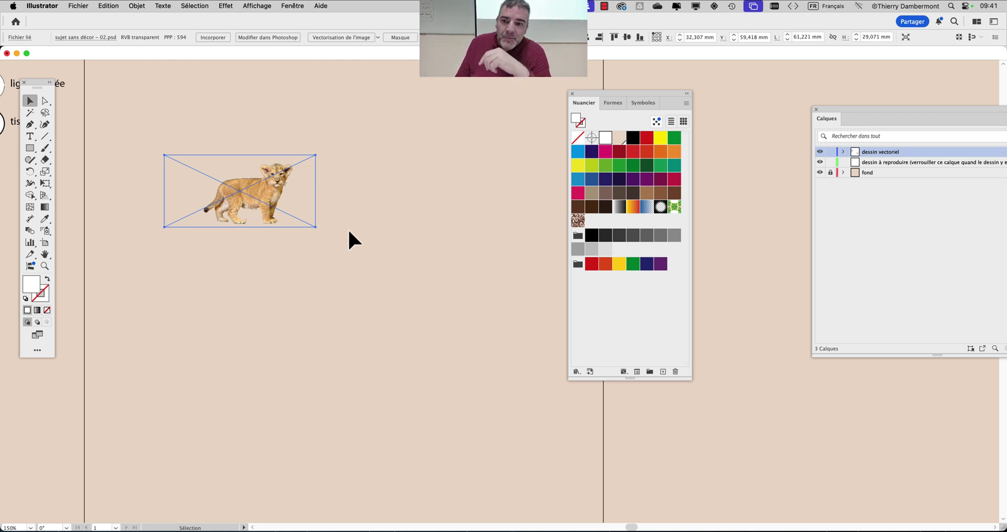
click(292, 6)
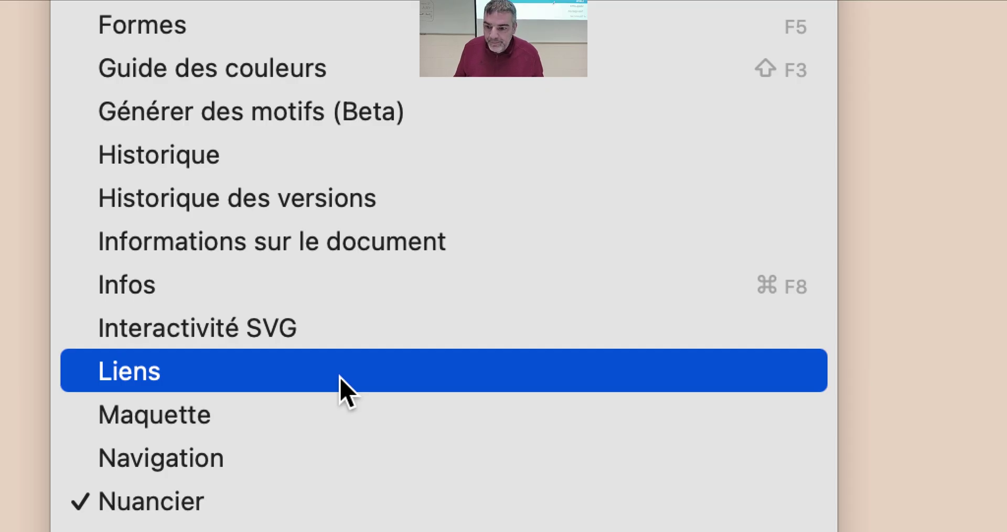
click(340, 377)
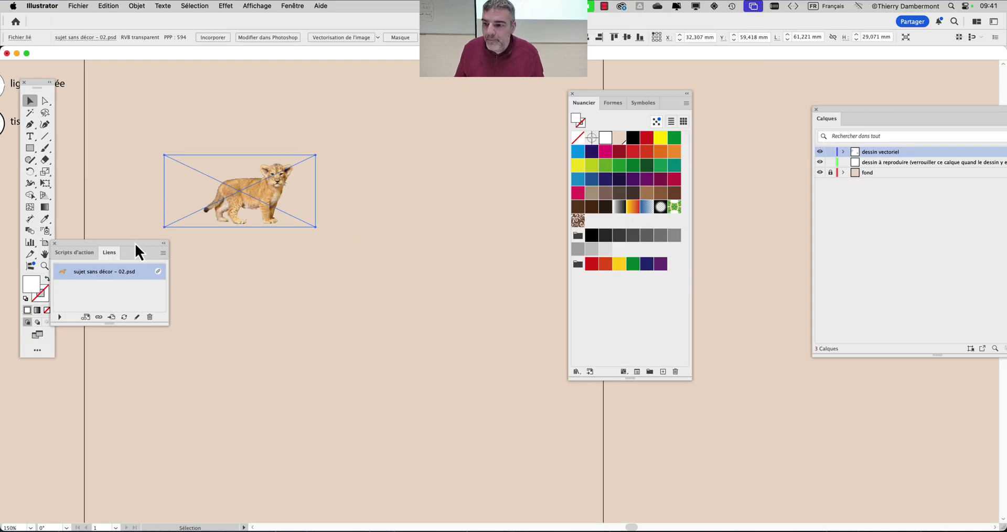
drag(135, 243, 450, 115)
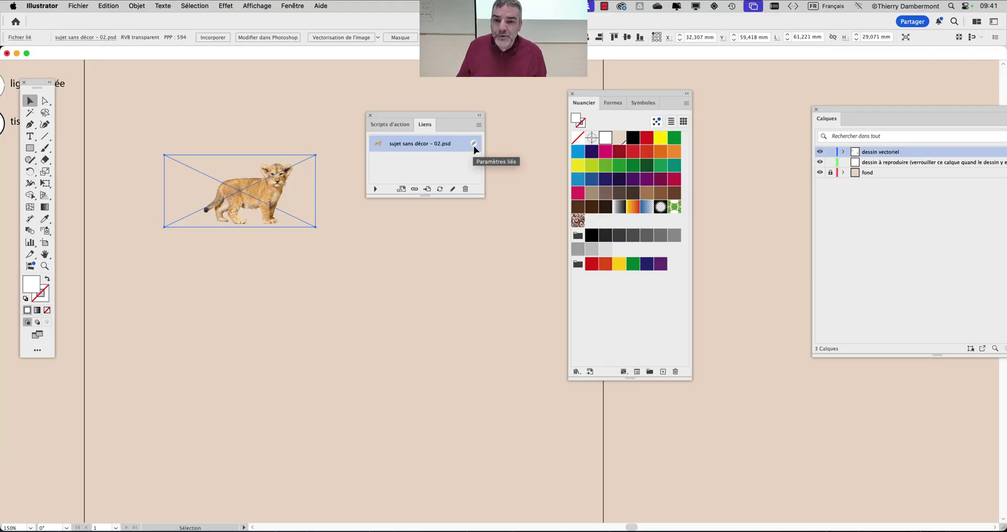
drag(482, 195, 482, 212)
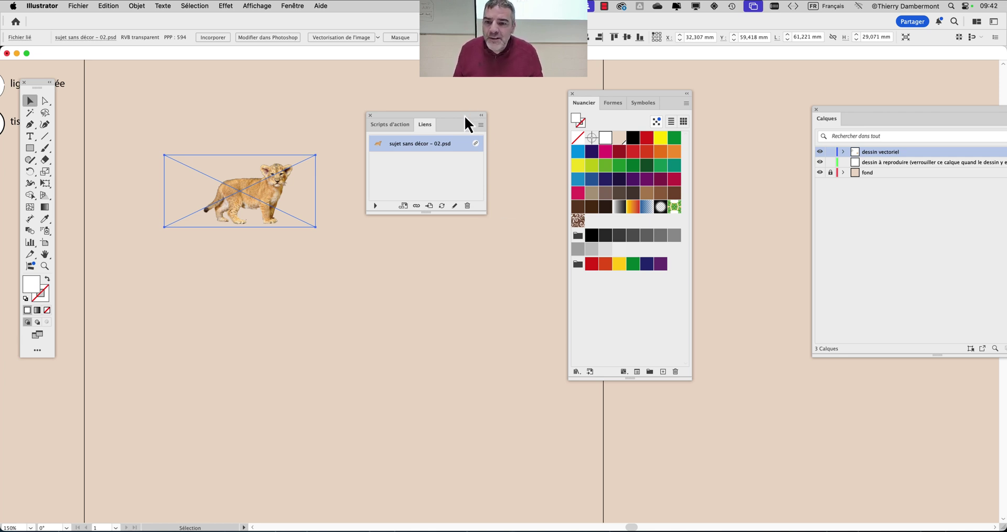
drag(465, 115, 445, 99)
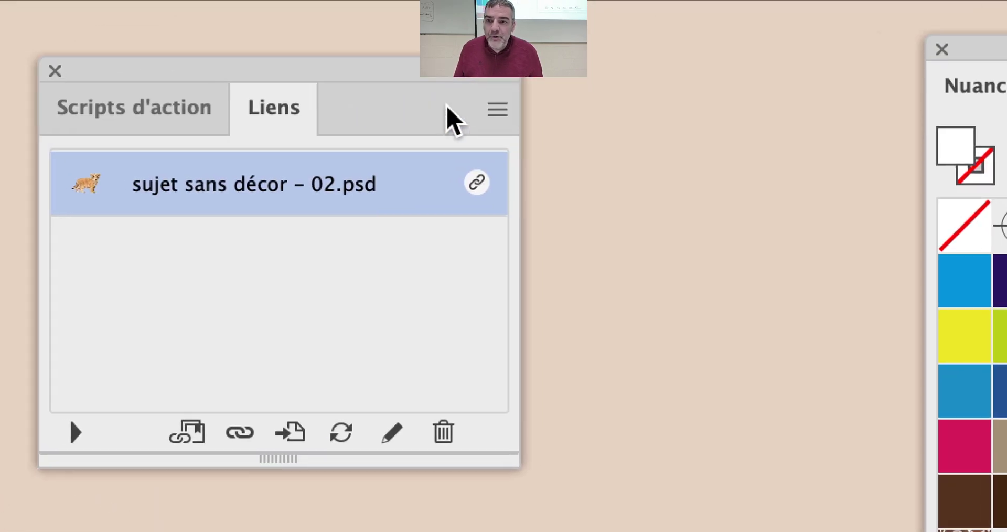
Try embedding the linked lion cub image with its layers converted to objects, enlarge the Links panel to inspect it, and undo the embedding.
click(450, 108)
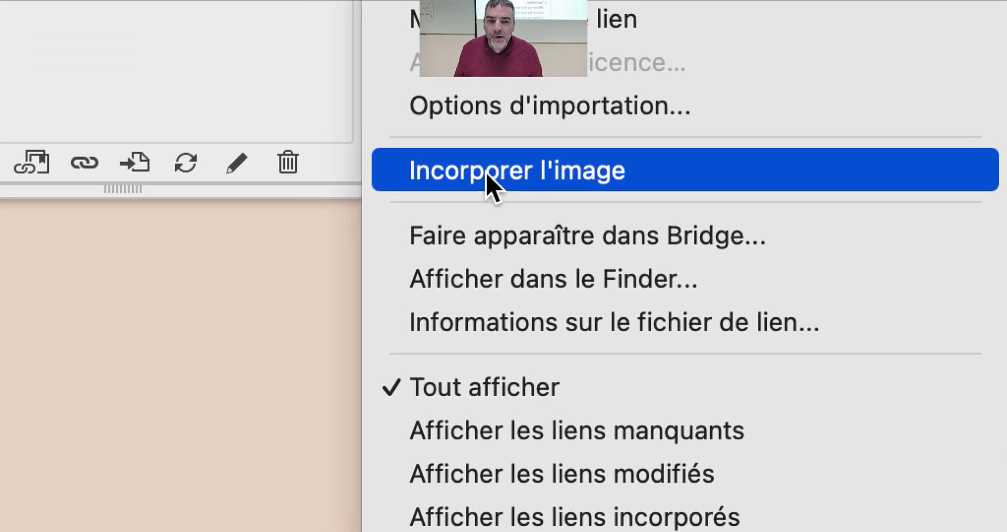
click(485, 179)
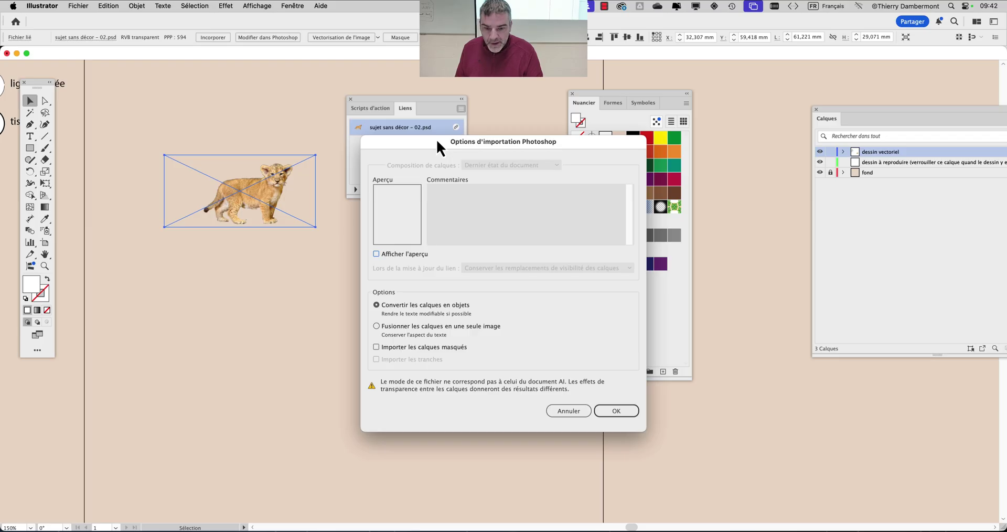
click(617, 412)
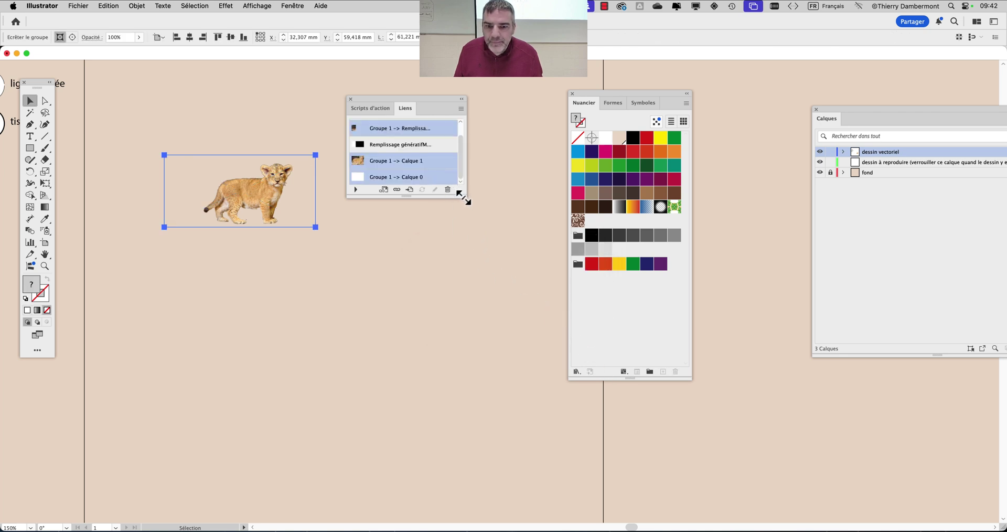
drag(465, 200, 478, 295)
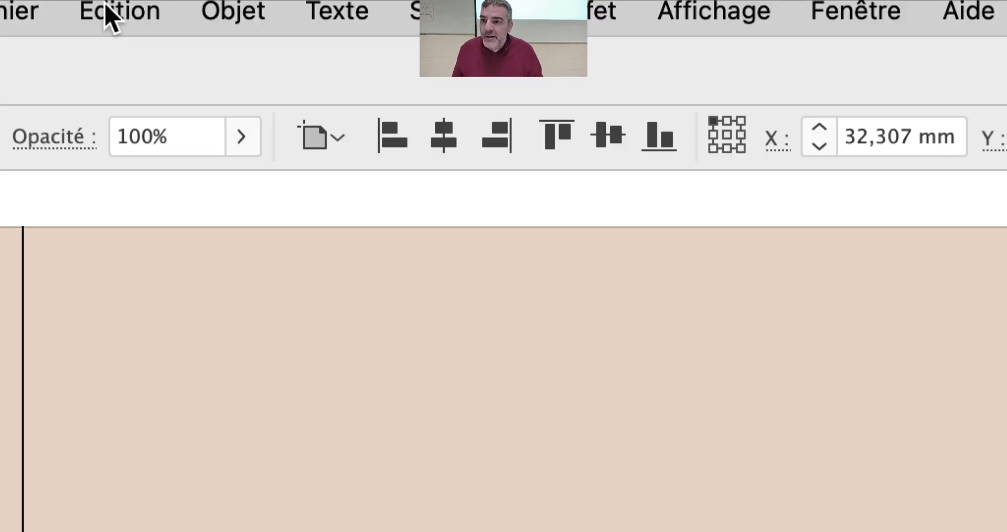
click(108, 13)
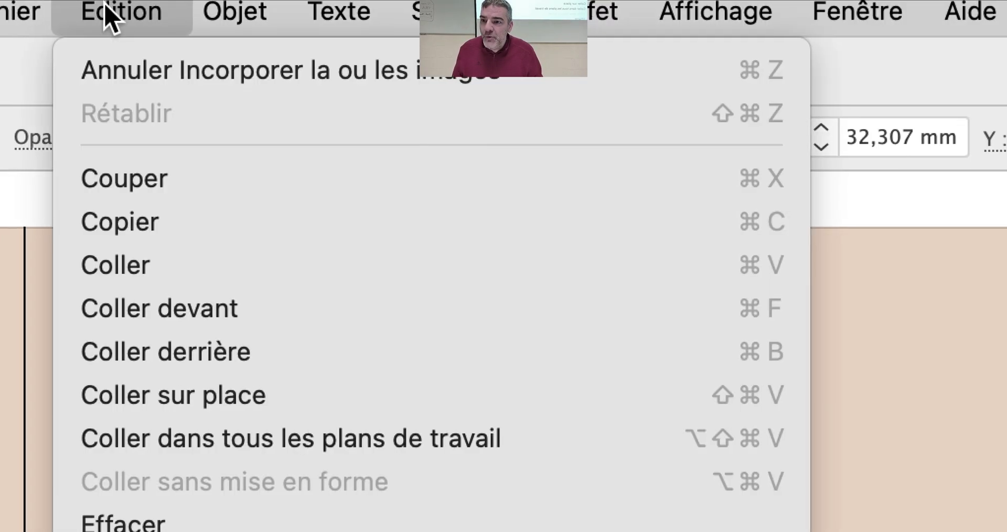
click(107, 19)
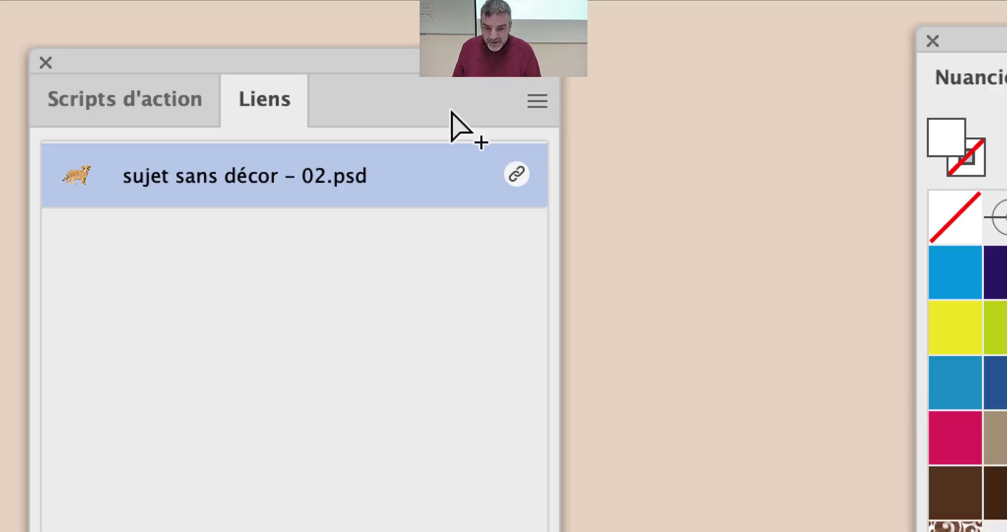
Embed the linked image sujet sans décor – 02.psd with its layers merged into a single image.
click(472, 105)
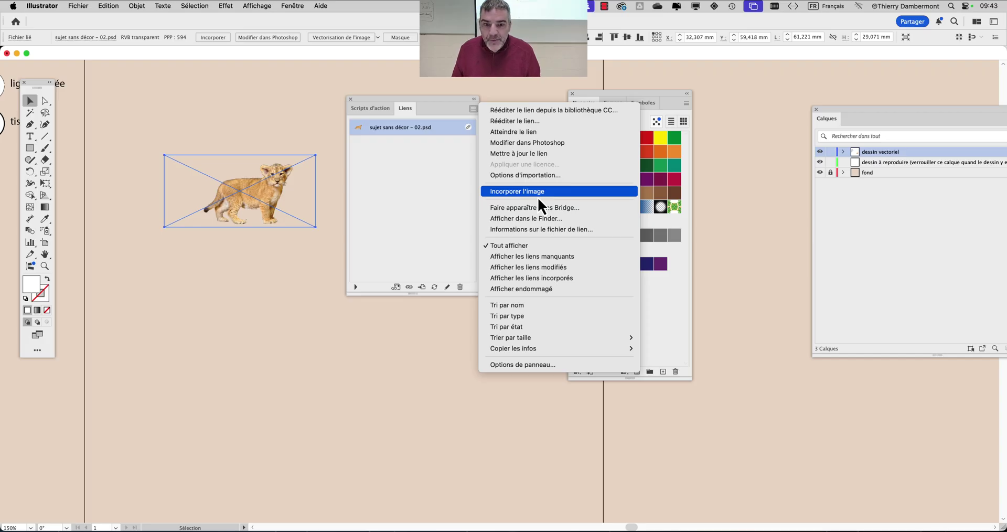
click(520, 180)
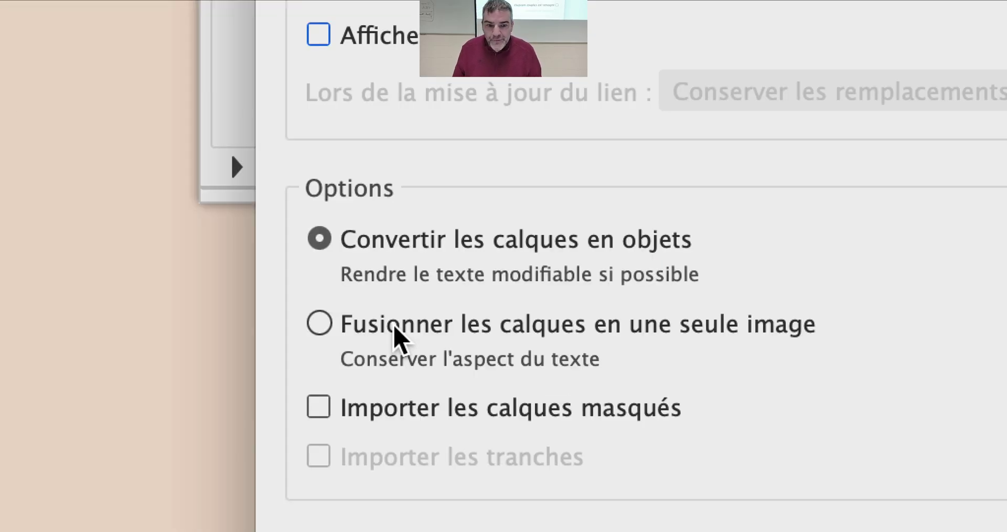
click(400, 339)
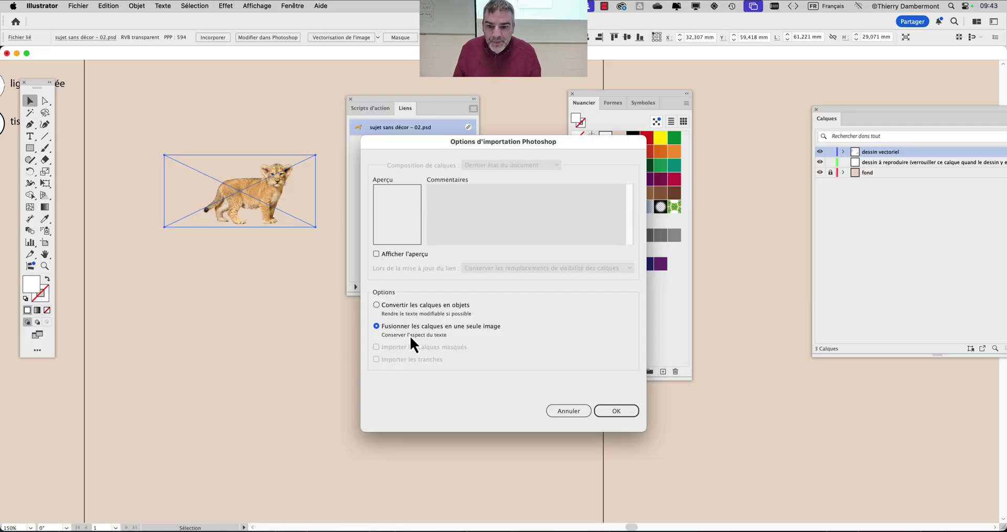
click(617, 411)
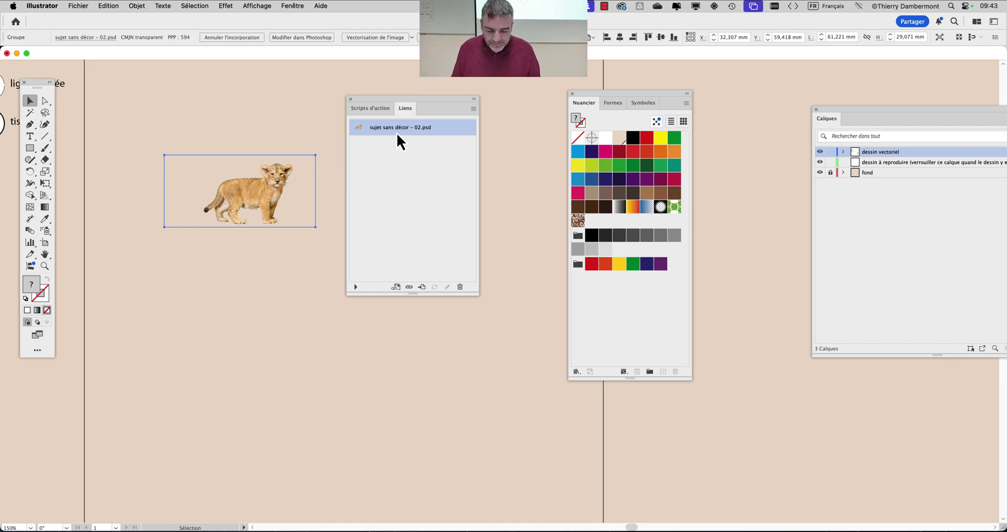
Add the embedded lion cub image to the Swatches panel as a pattern swatch, and move the Links panel down beside Swatches.
click(421, 186)
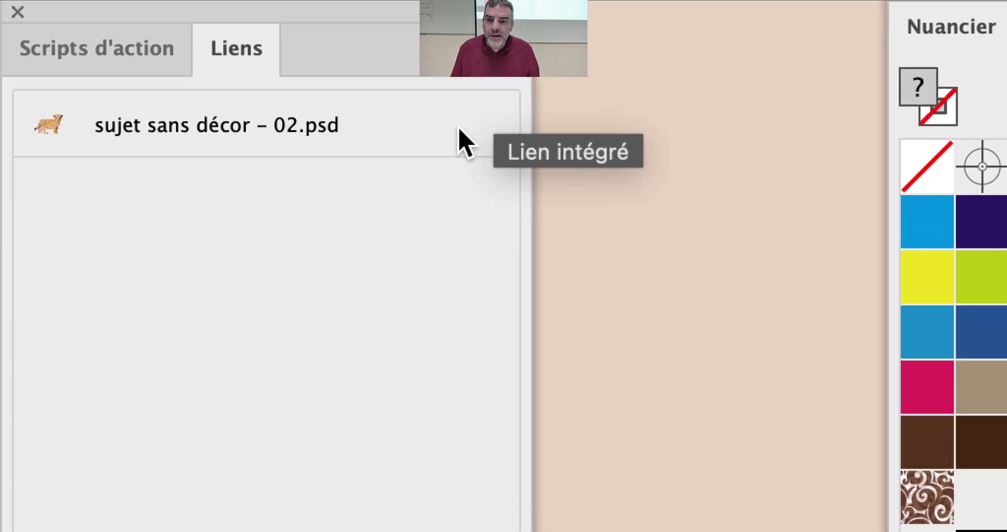
click(389, 136)
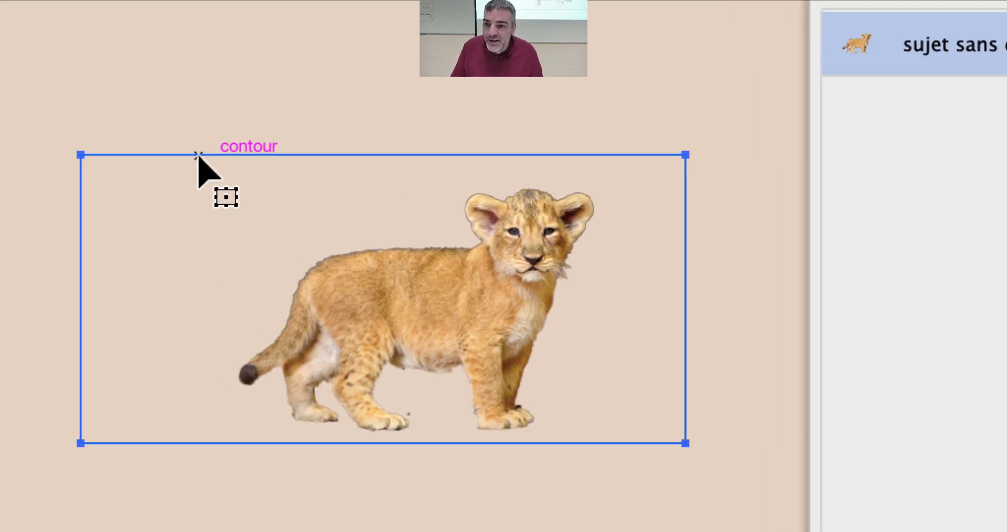
drag(198, 155, 546, 375)
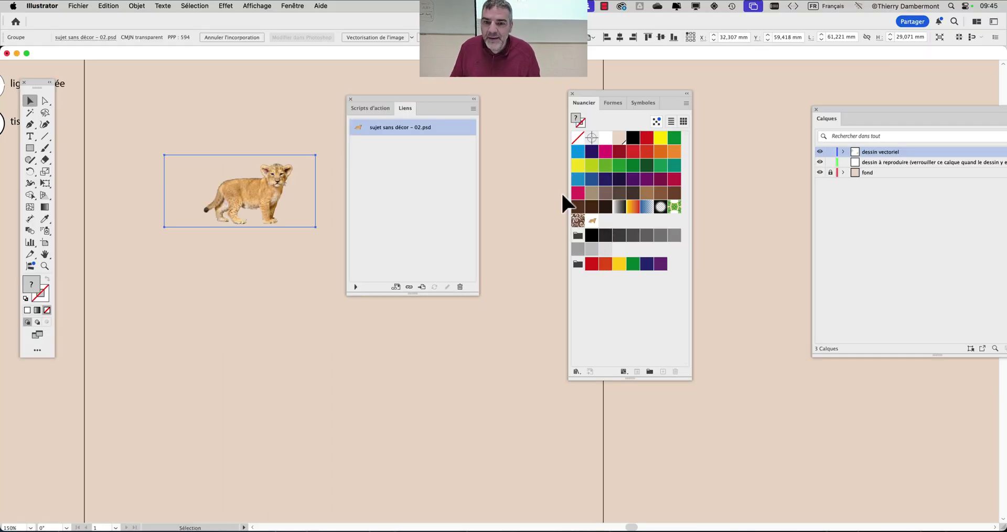
drag(439, 97, 461, 184)
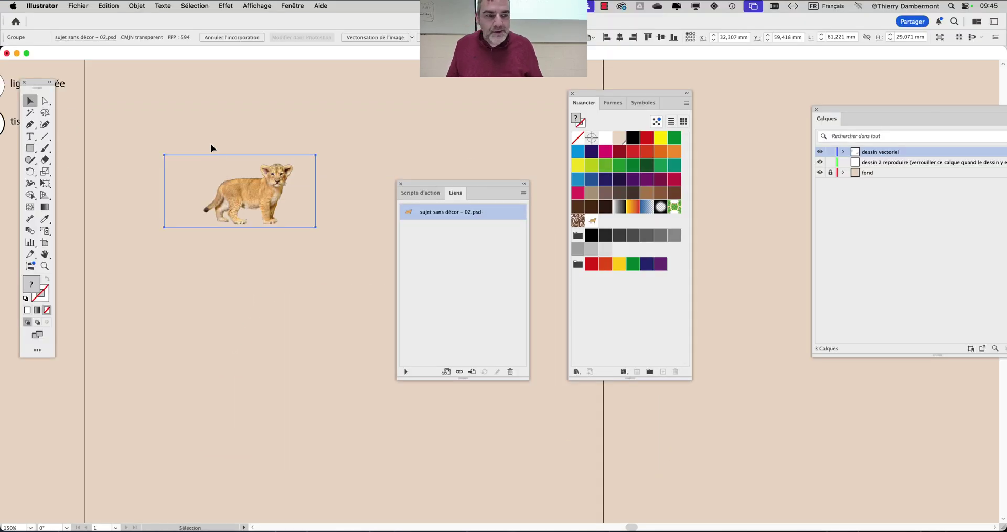
Bring the Layers panel fully into view and make dessin vectoriel the active layer.
drag(845, 108, 767, 85)
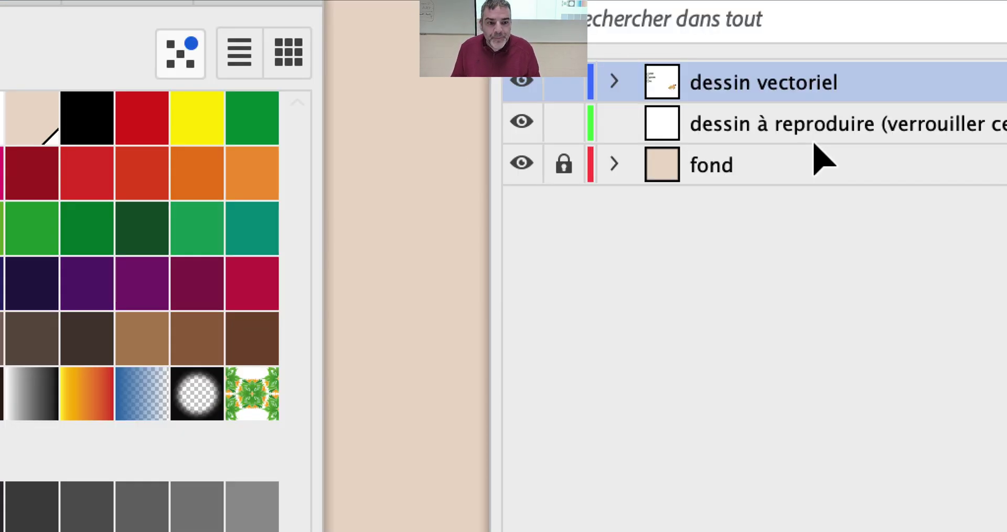
click(817, 149)
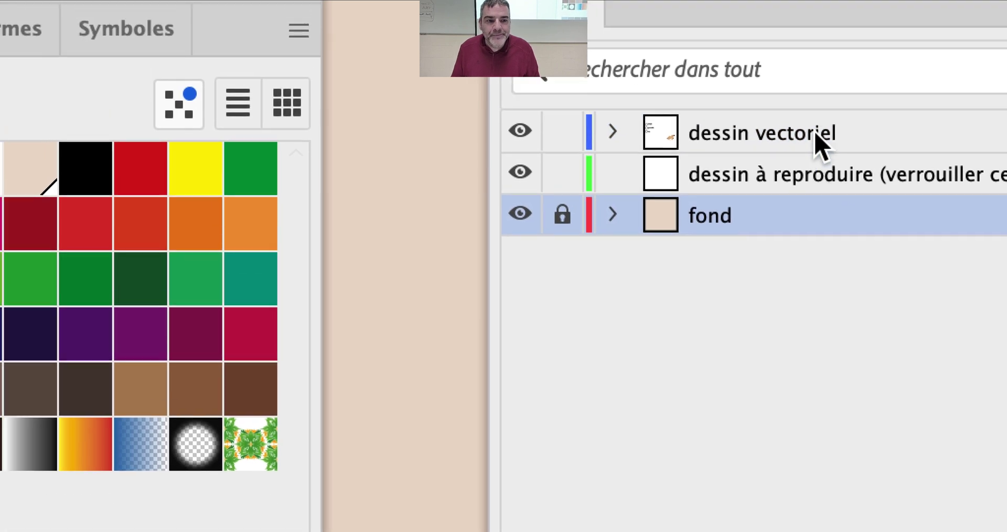
click(805, 76)
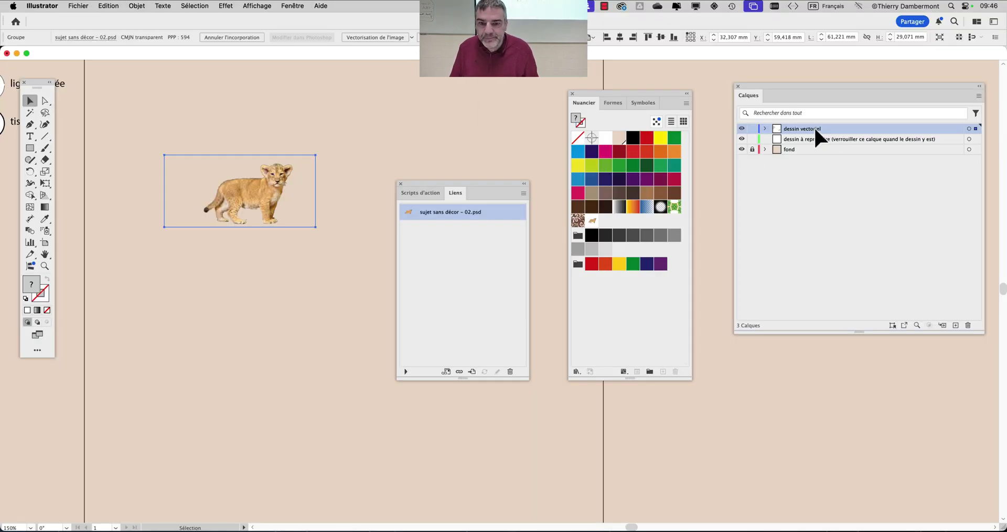